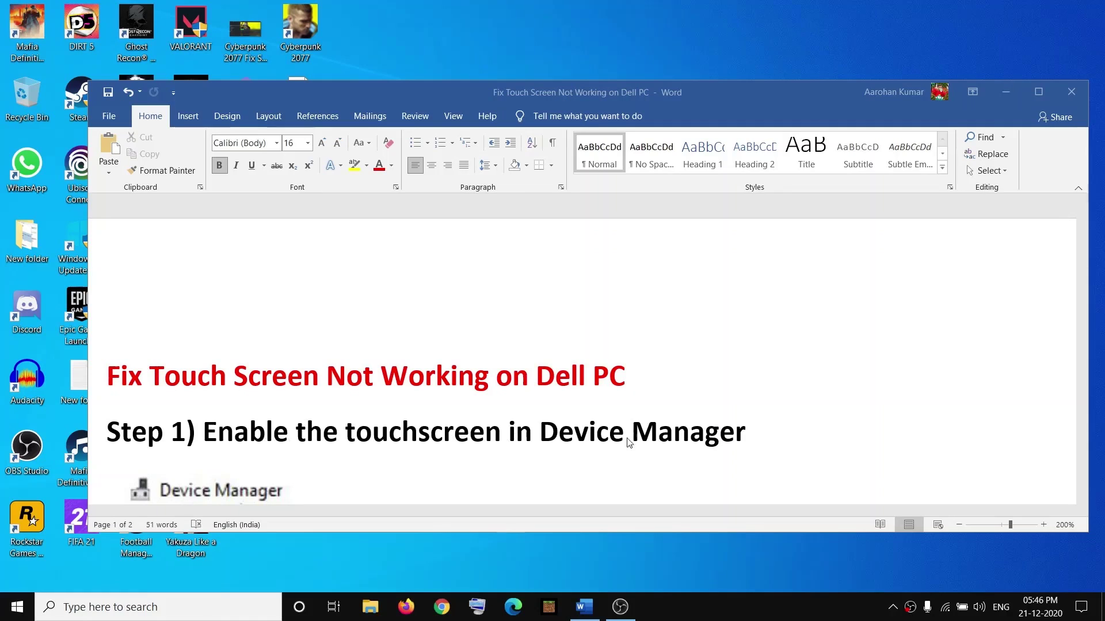
left_click(198, 609)
type("de")
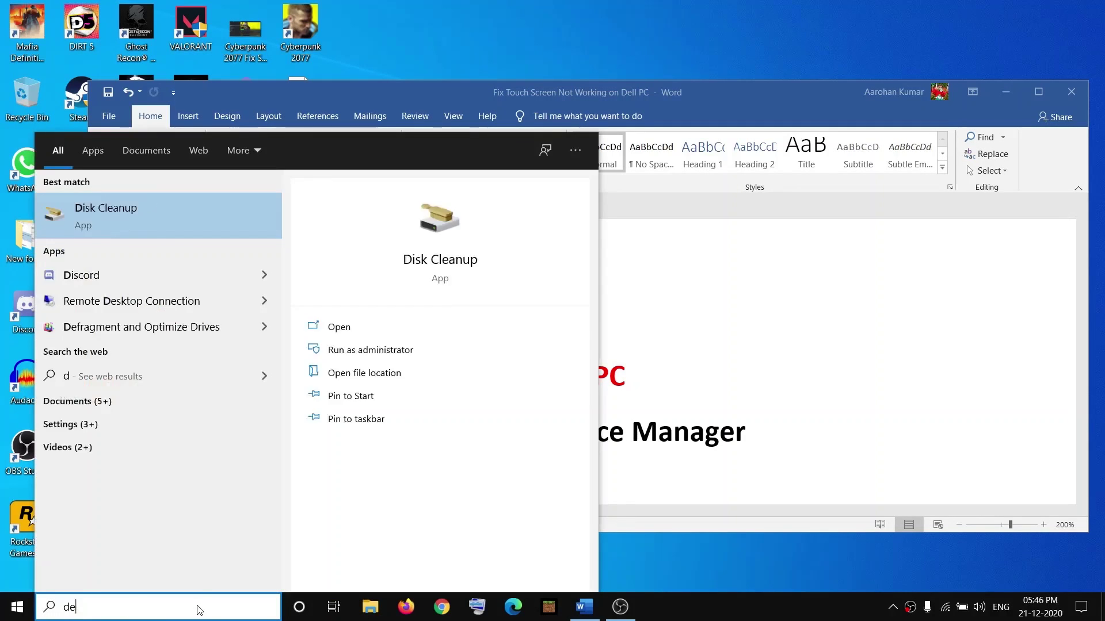
type("vice")
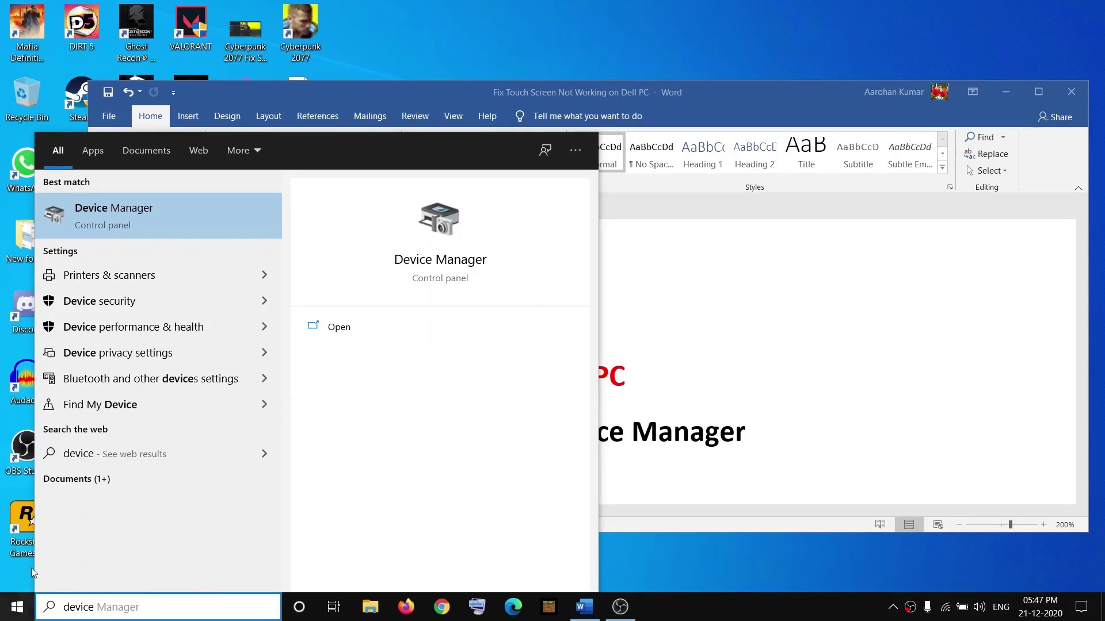
Step: Open Device Manager, move its window aside and expand the Human Interface Devices category
right_click(14, 609)
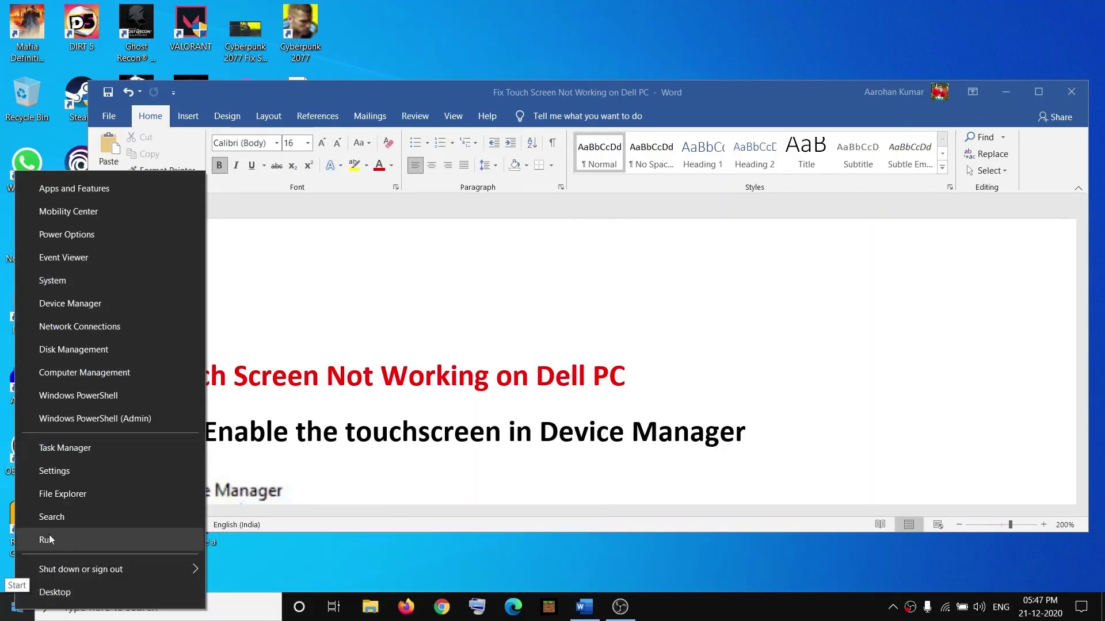
left_click(85, 305)
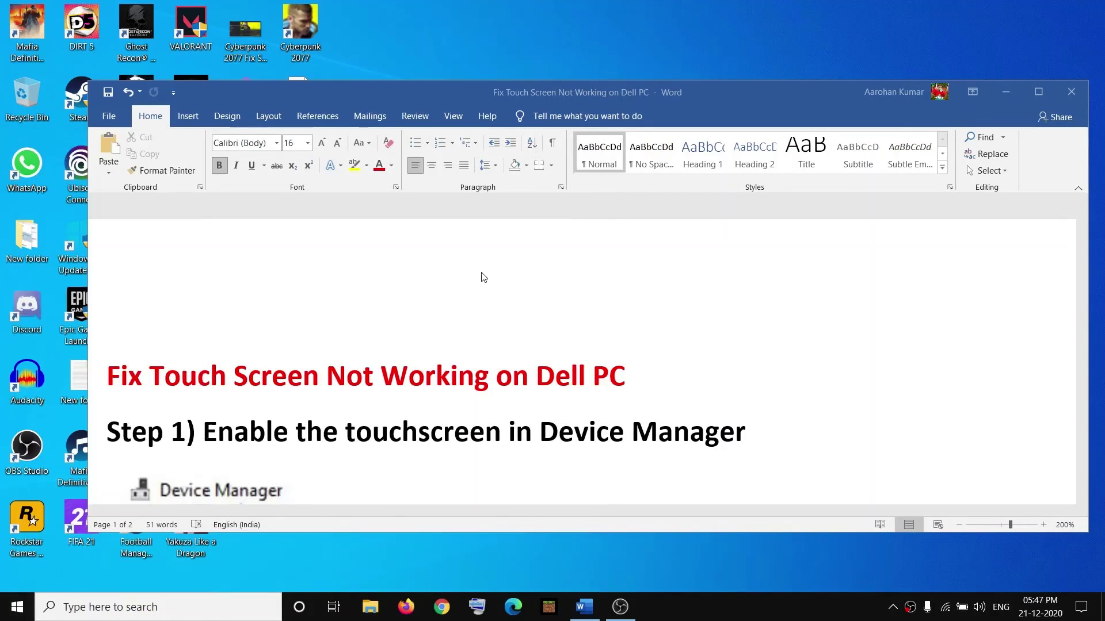
left_click_drag(337, 52, 826, 96)
left_click(569, 258)
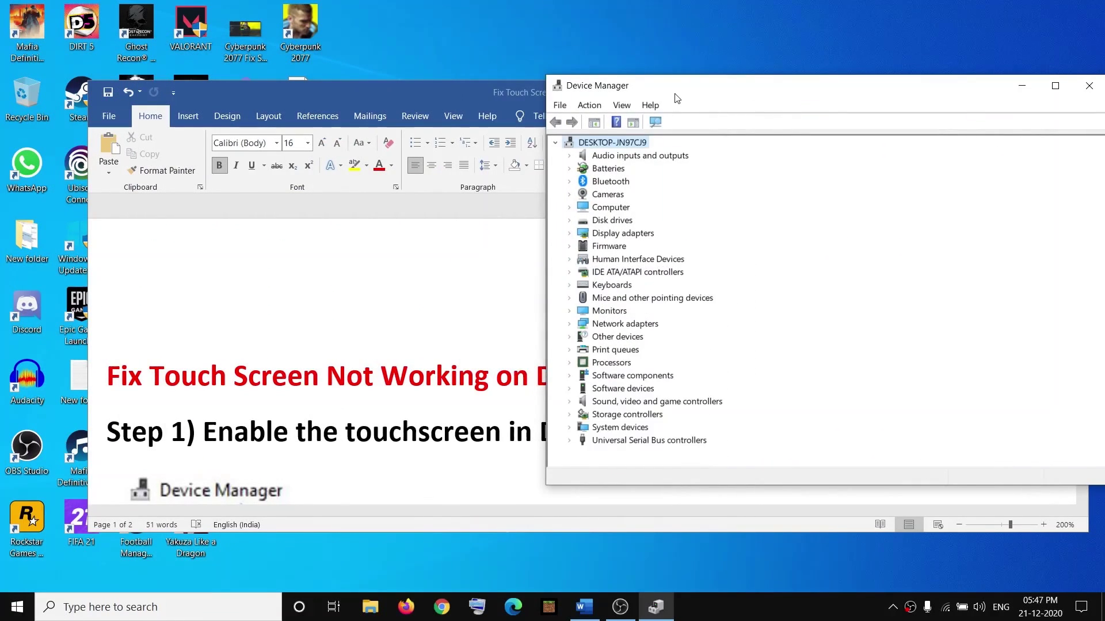
left_click_drag(676, 97, 622, 100)
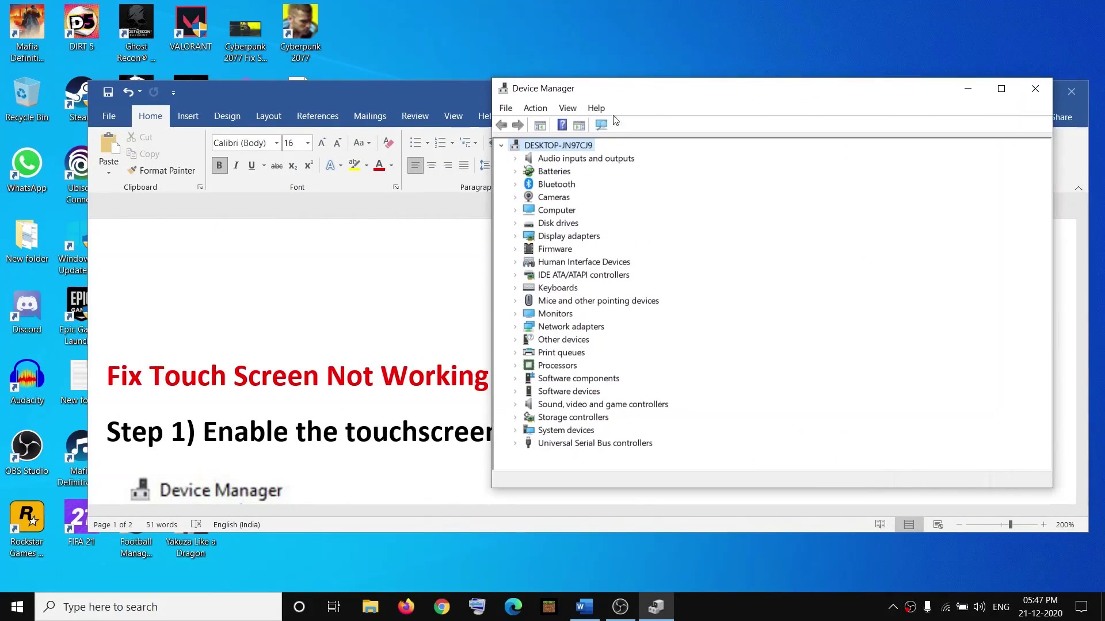
left_click(514, 262)
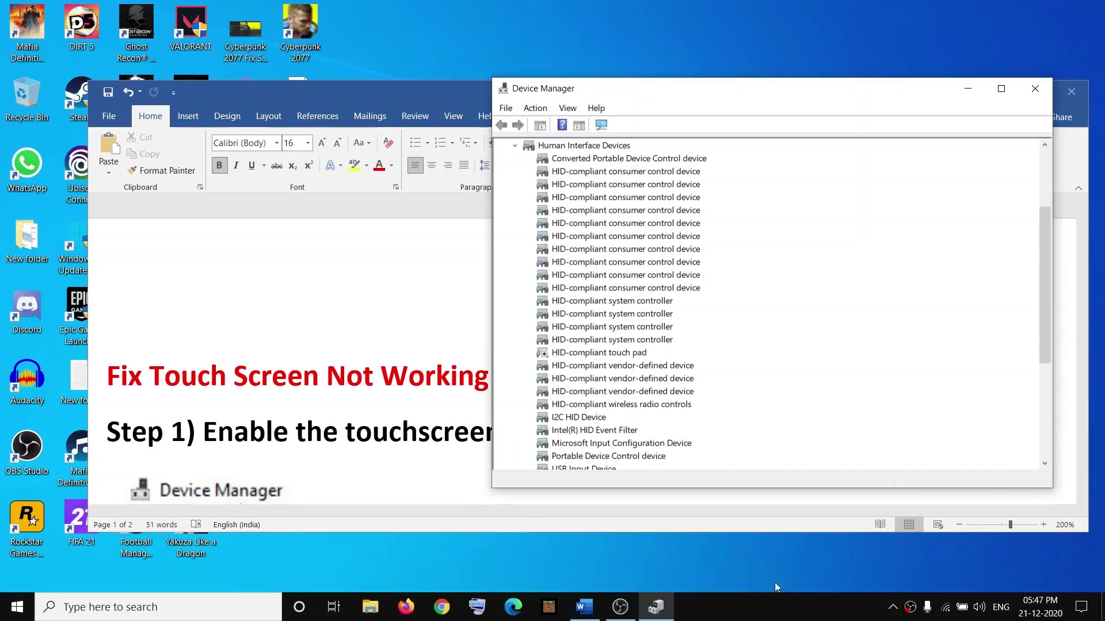
Step: Check the Step 1 example in the Word guide and enable the HID-compliant touch pad in Device Manager
left_click(656, 607)
scroll(468, 416, "down", 2)
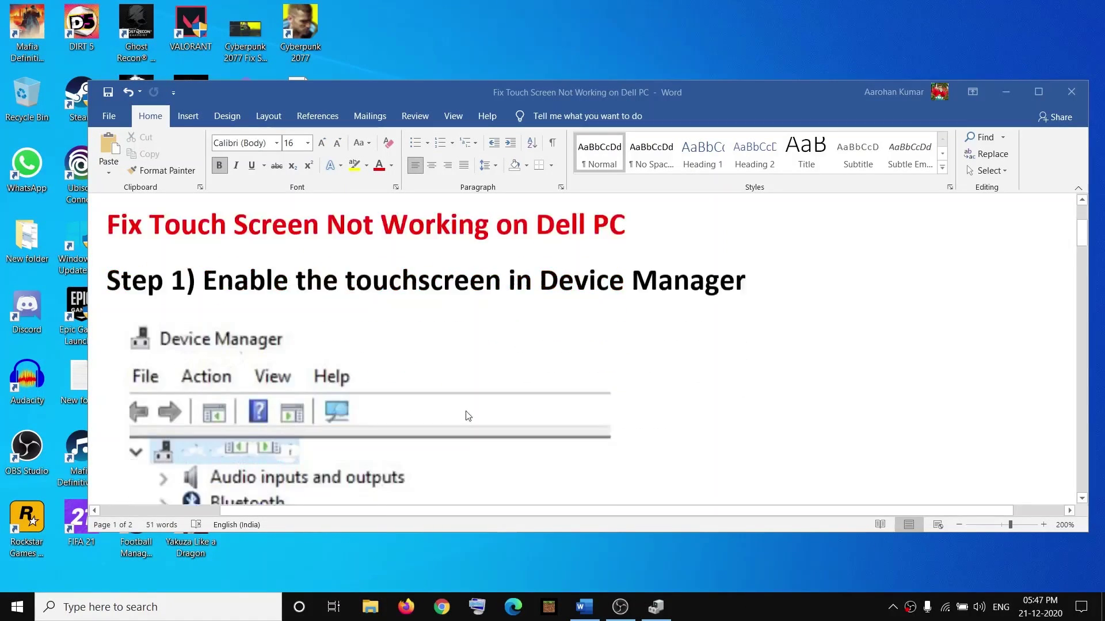
scroll(468, 416, "down", 5)
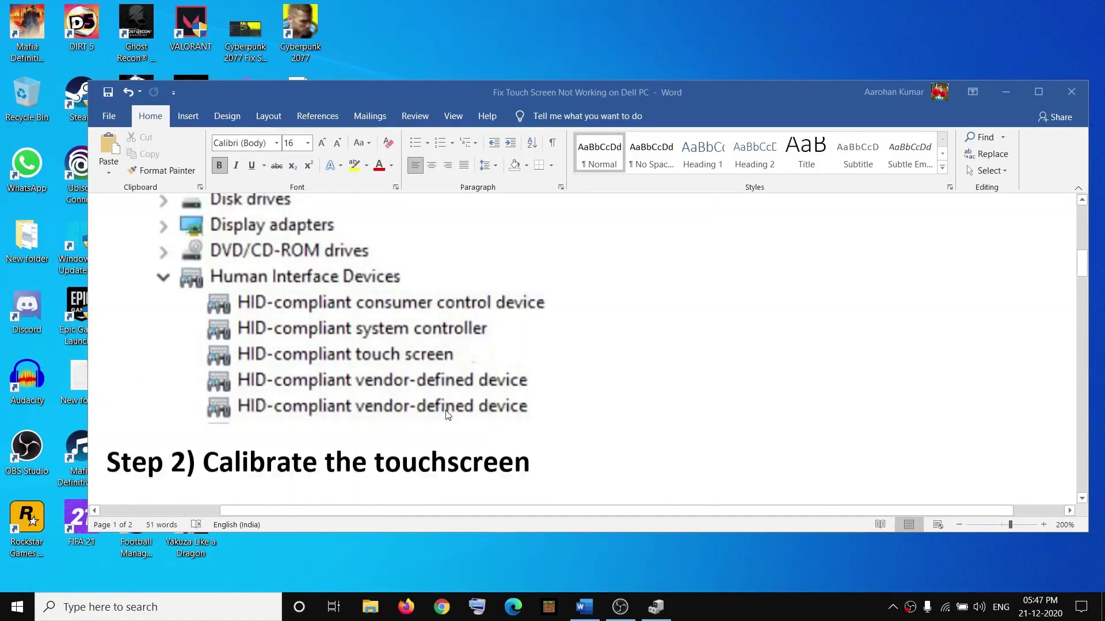
scroll(448, 414, "up", 1)
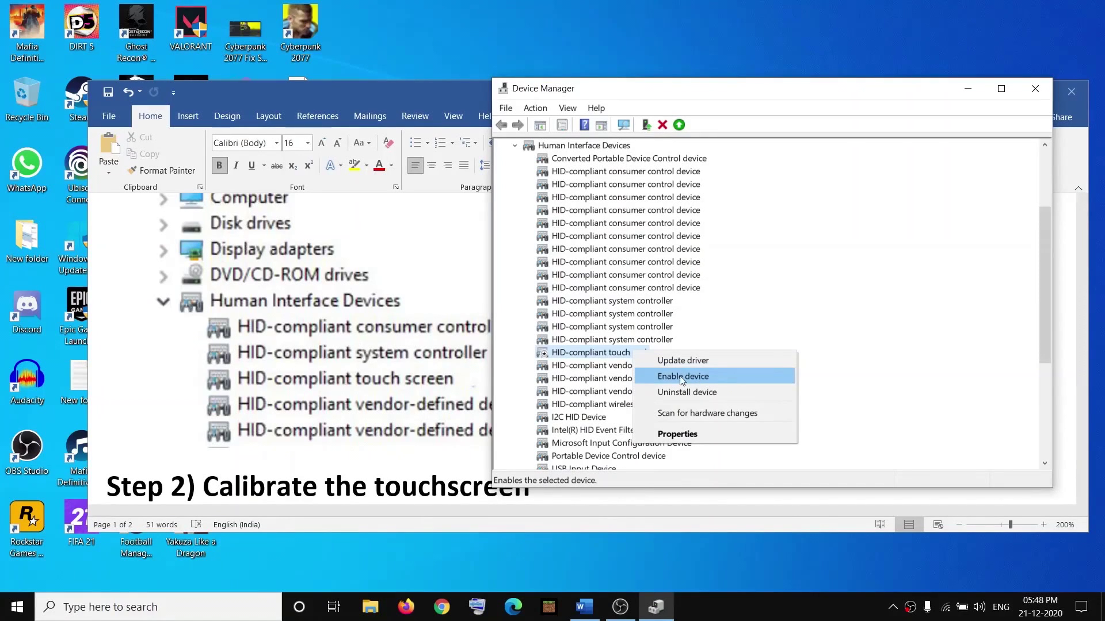
left_click(711, 376)
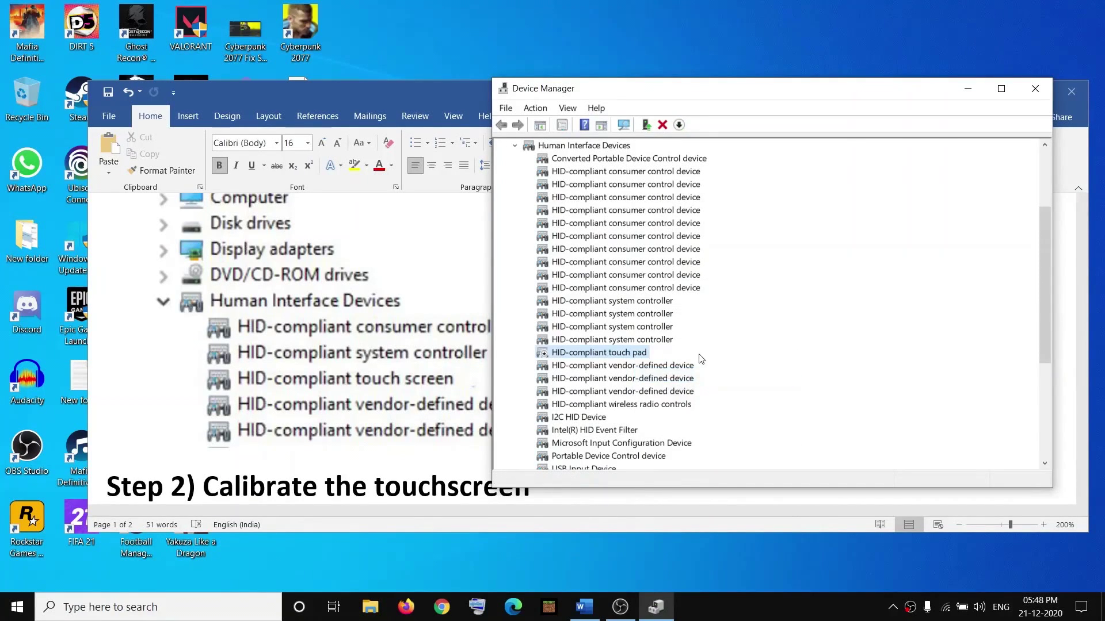
Step: Switch to the Word guide and review the Device Manager example and the start of Step 2 on calibrating the touchscreen
left_click(476, 357)
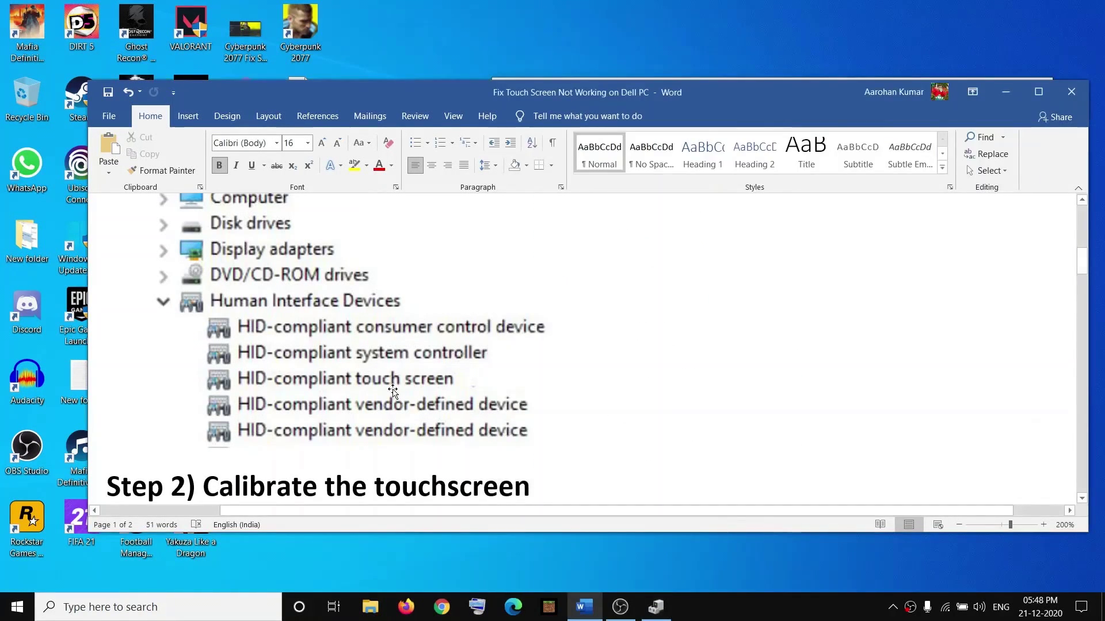
scroll(395, 387, "up", 2)
scroll(393, 390, "up", 3)
scroll(393, 390, "down", 5)
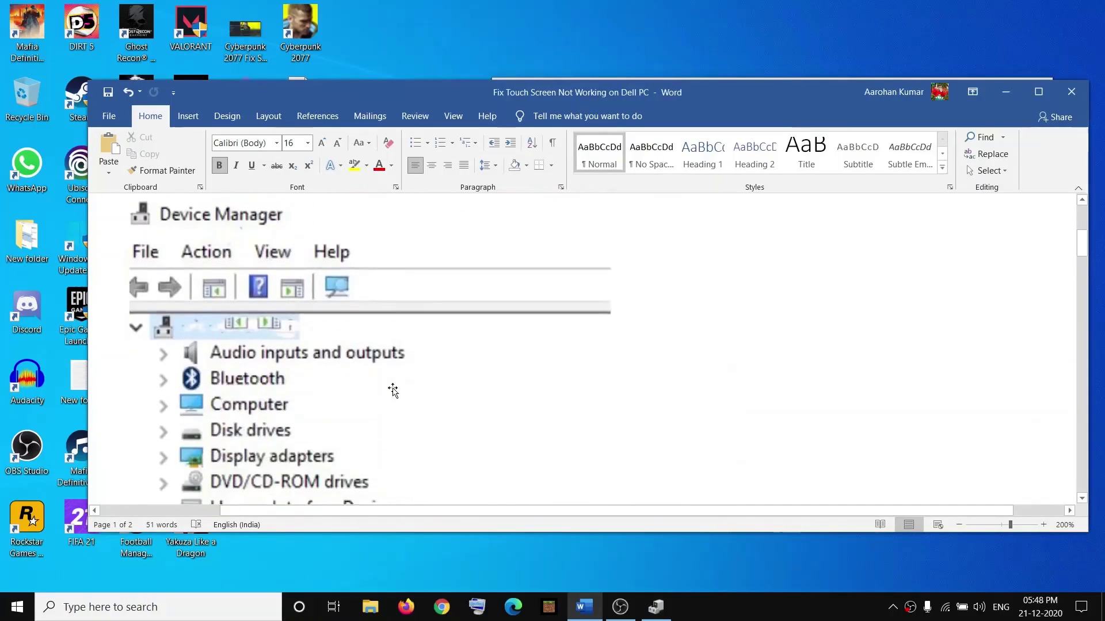
scroll(385, 385, "down", 2)
left_click_drag(214, 349, 547, 352)
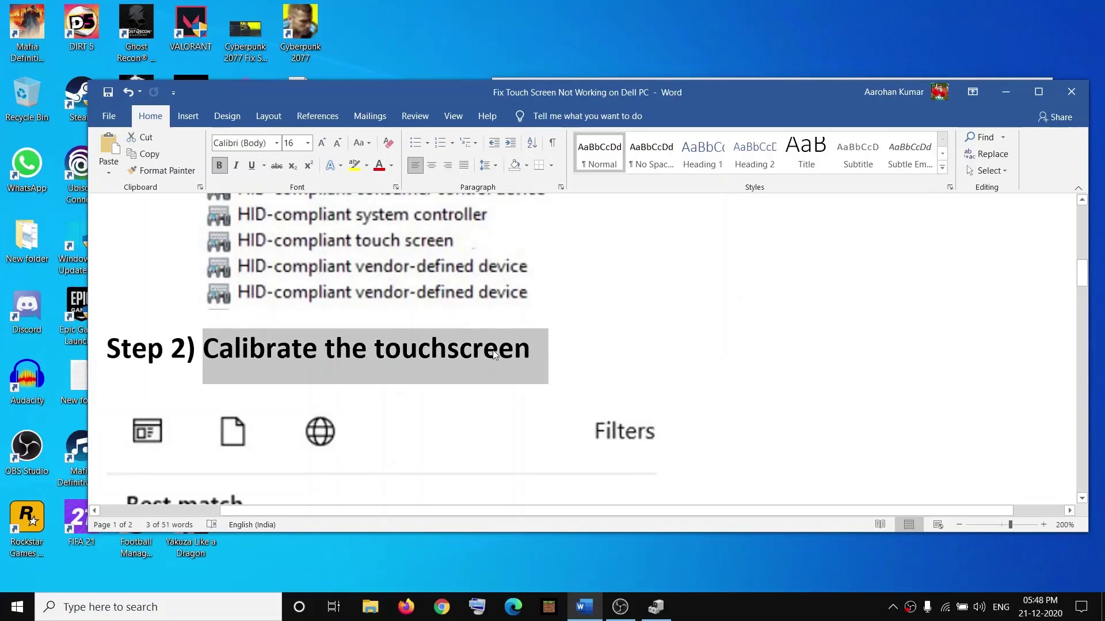
scroll(494, 354, "down", 4)
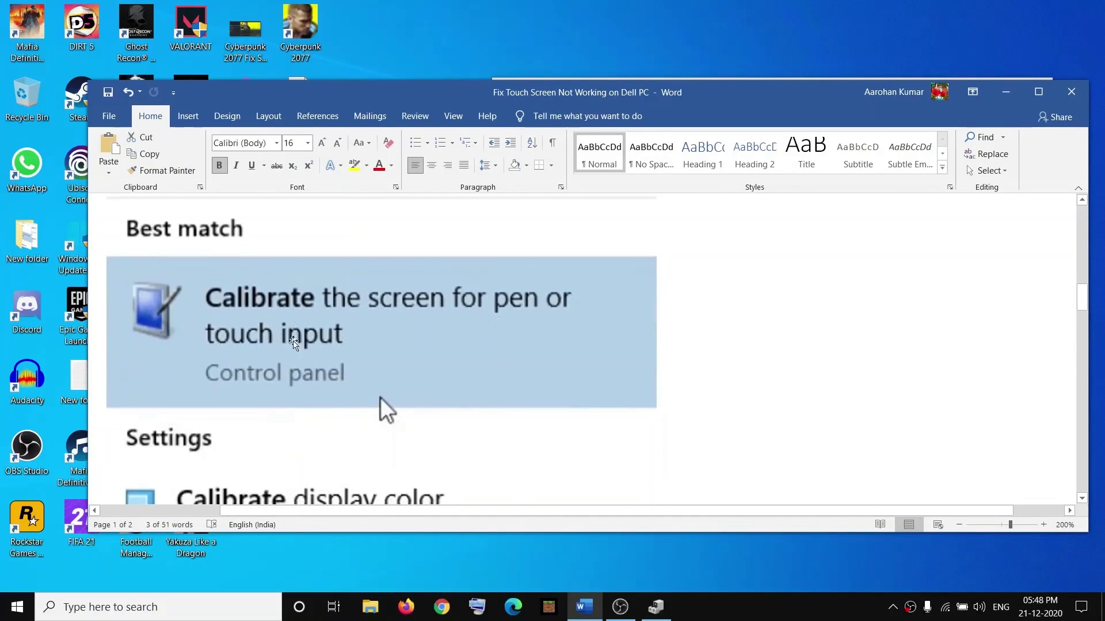
Step: Search Windows for "calibrate" to look for the pen or touch screen calibration setting, and close the search
left_click(132, 608)
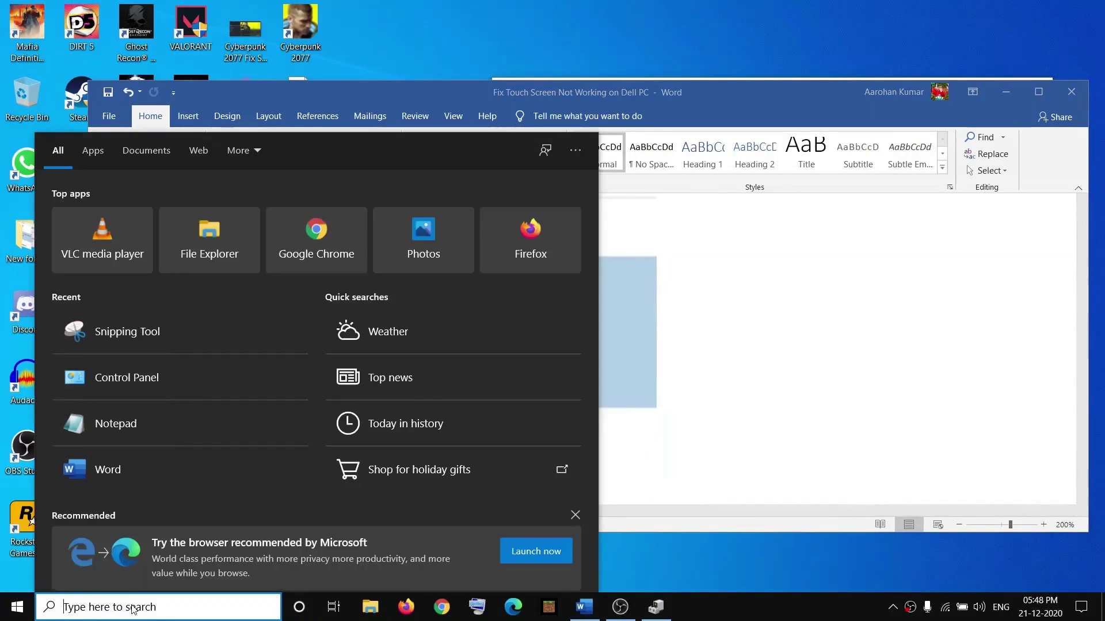
type("cak")
key("BackSpace")
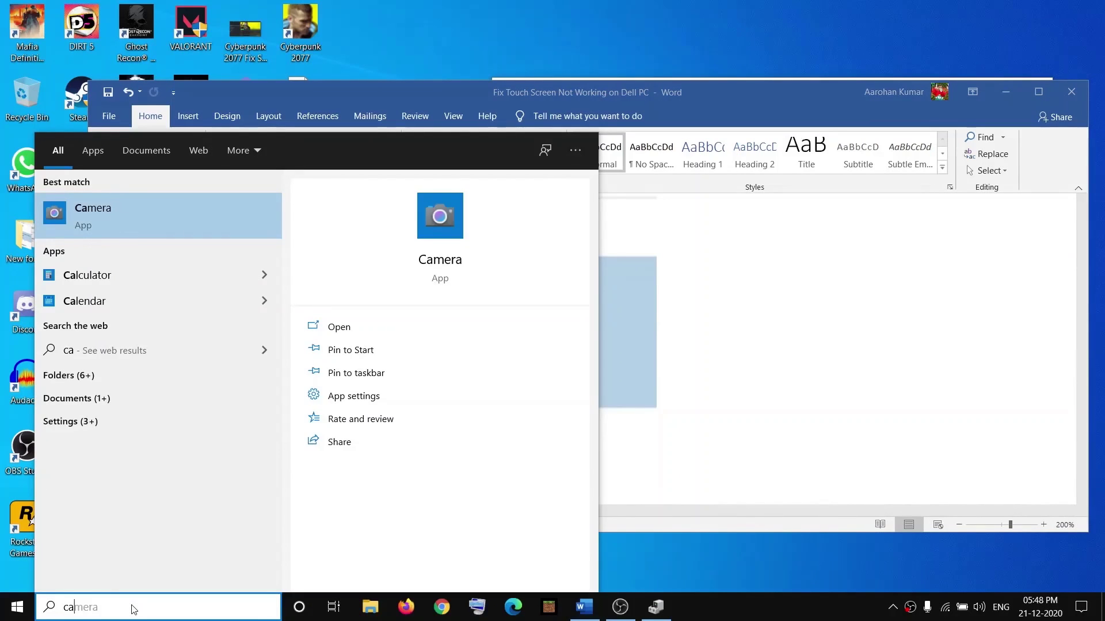
type("librate")
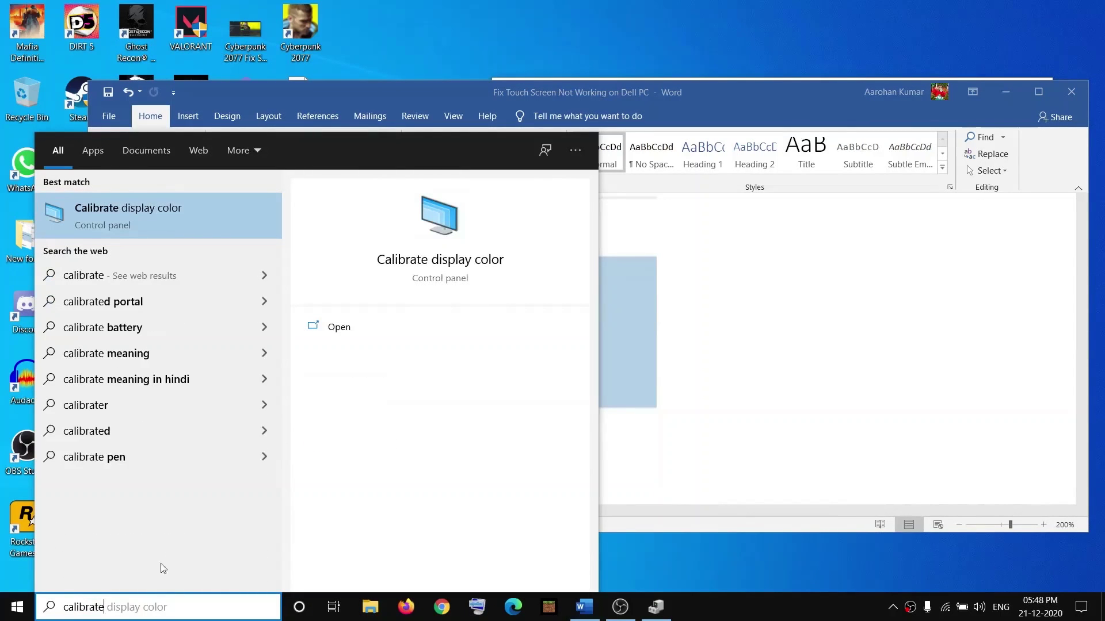
left_click(734, 291)
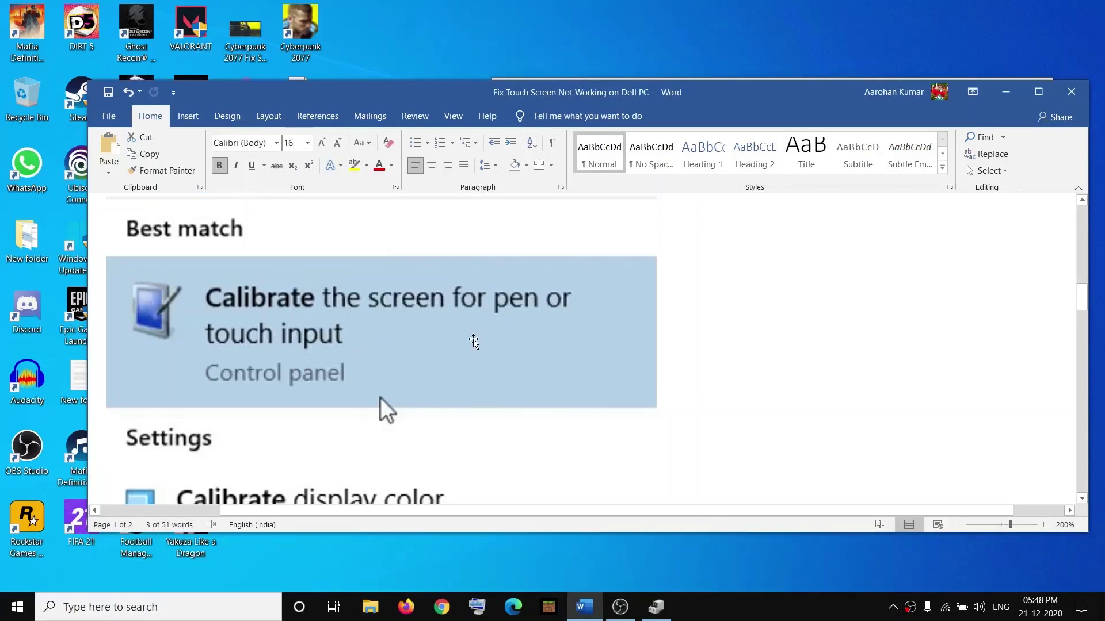
Step: Read the guide's Tablet PC Settings calibration example and Step 3 on updating the system BIOS and chipset
scroll(472, 341, "down", 10)
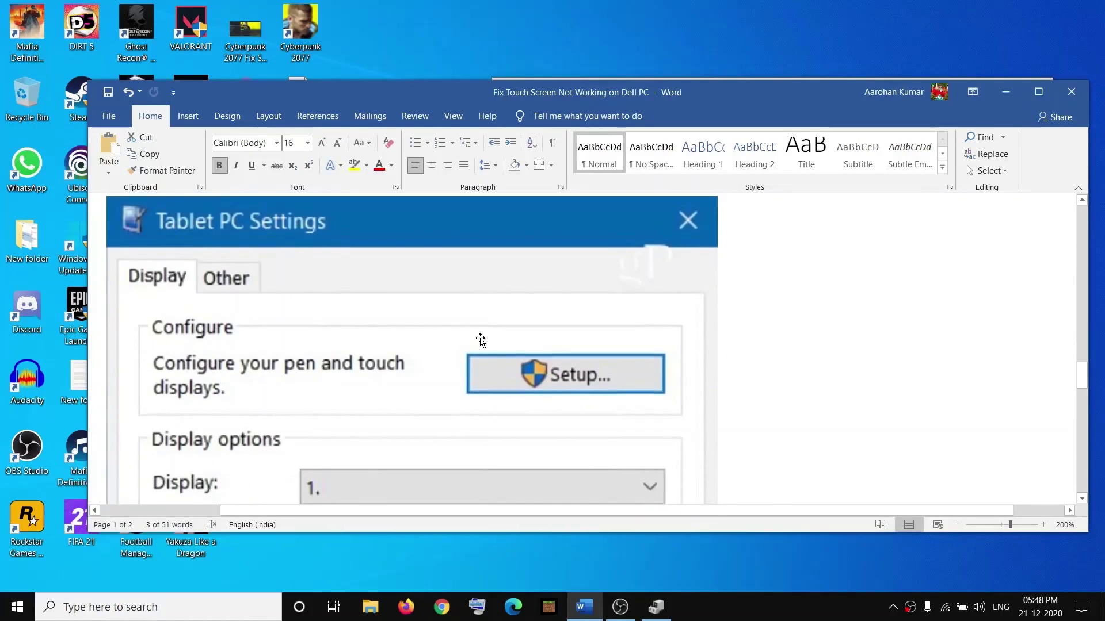
scroll(478, 341, "down", 5)
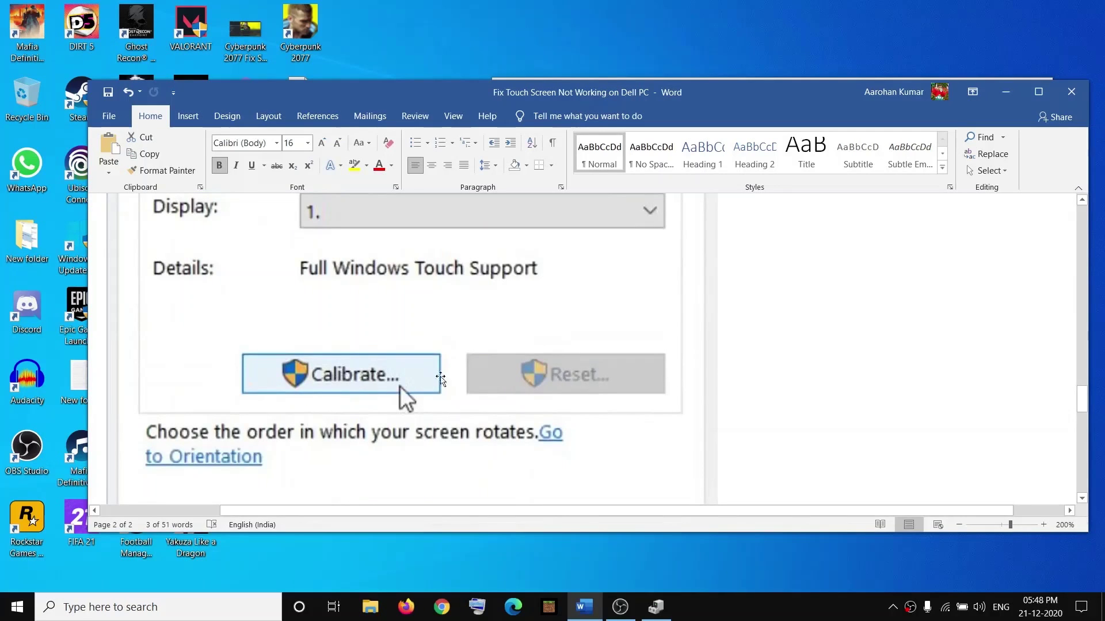
scroll(501, 364, "down", 9)
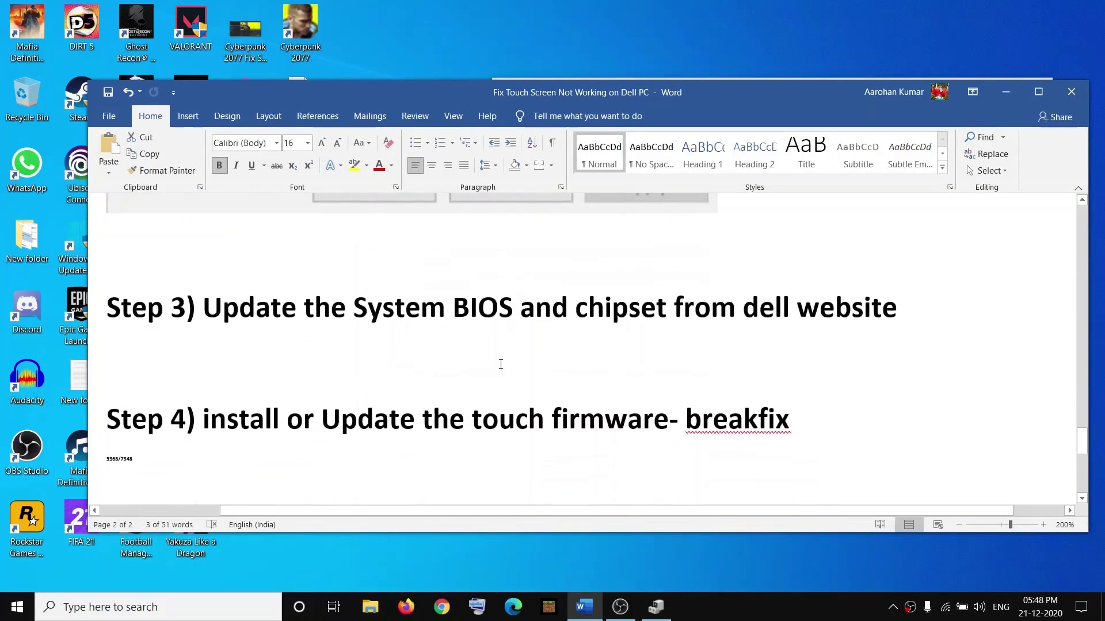
scroll(500, 364, "up", 3)
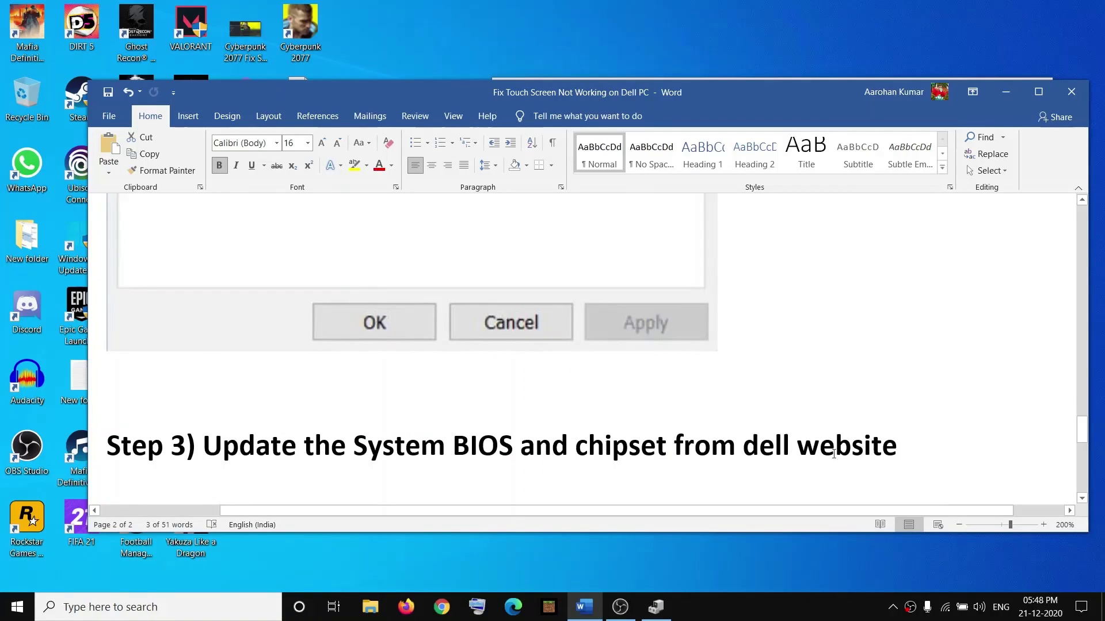
Step: Switch to Chrome and go to the Dell support site at dell.com/support
left_click(441, 607)
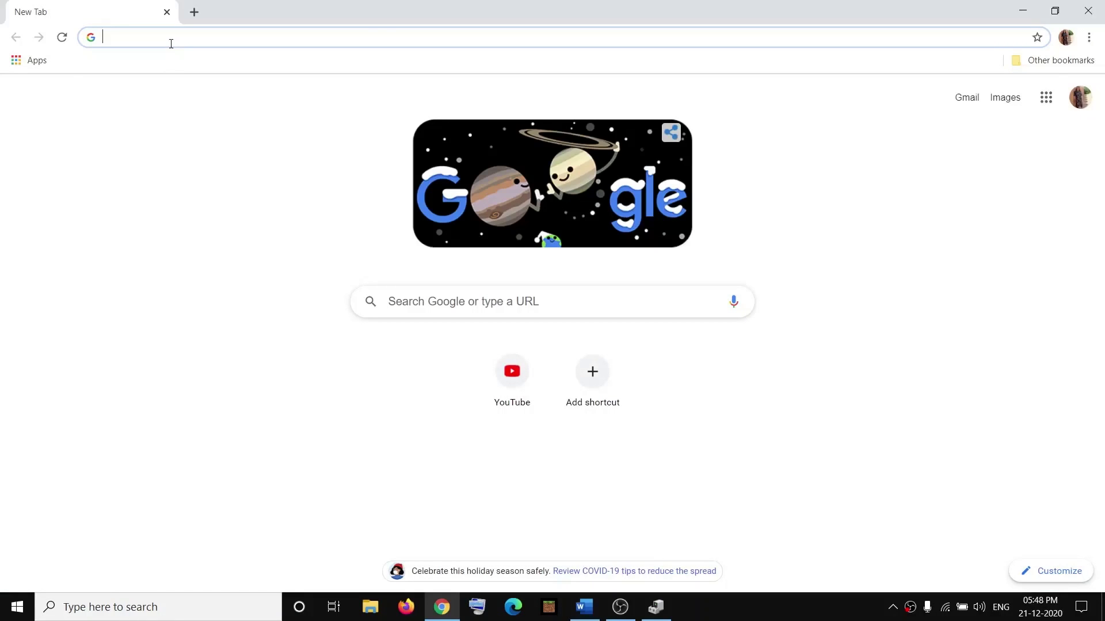
type("dell")
key("Right")
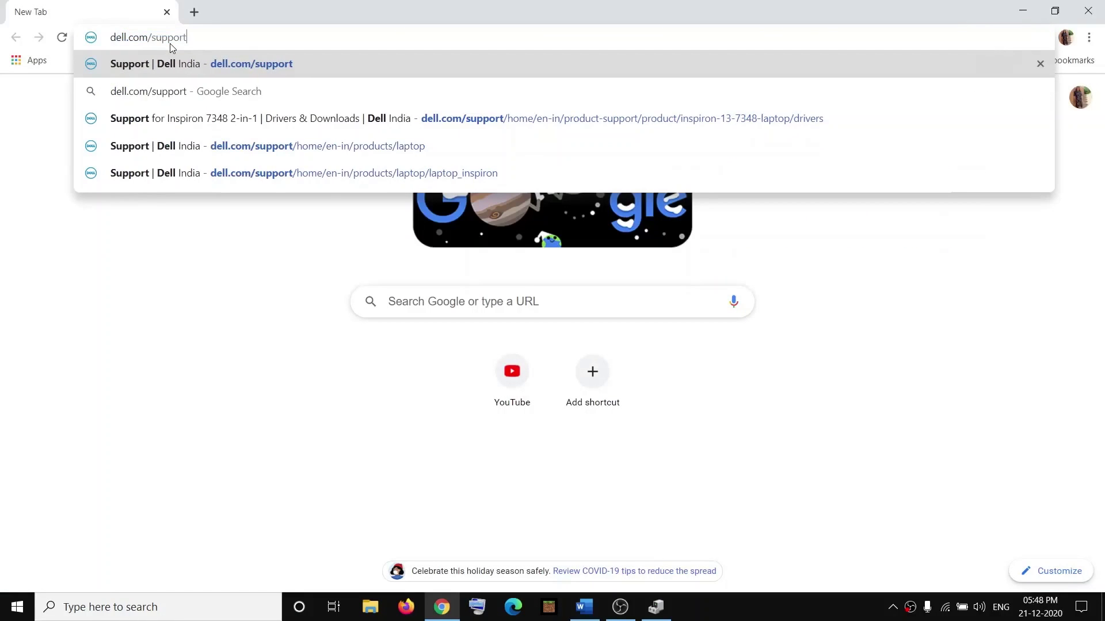
key("Return")
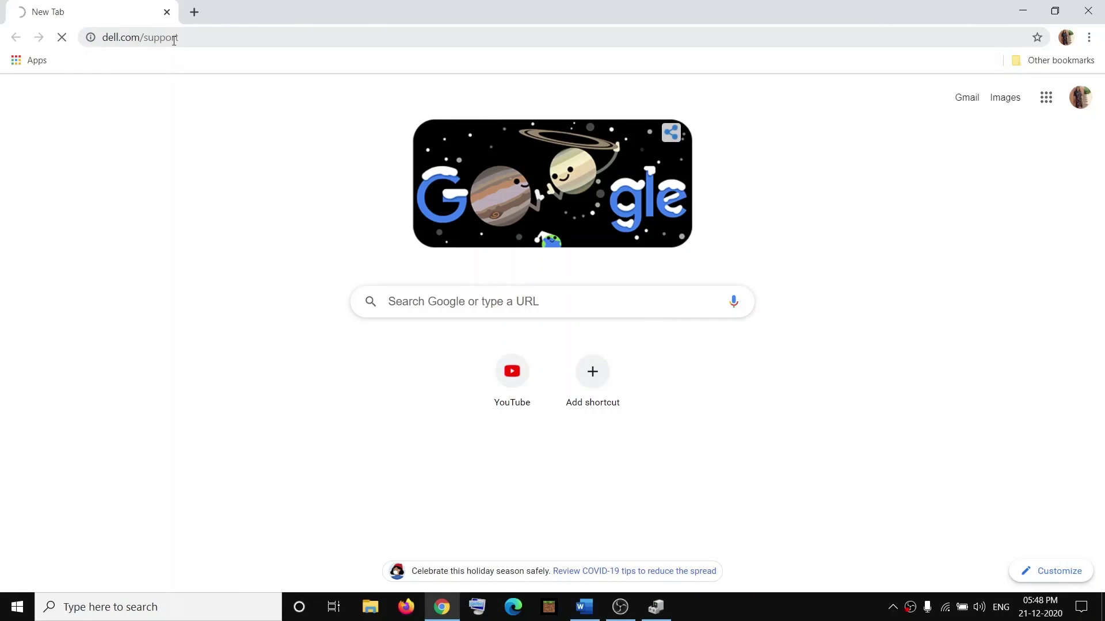
left_click(289, 38)
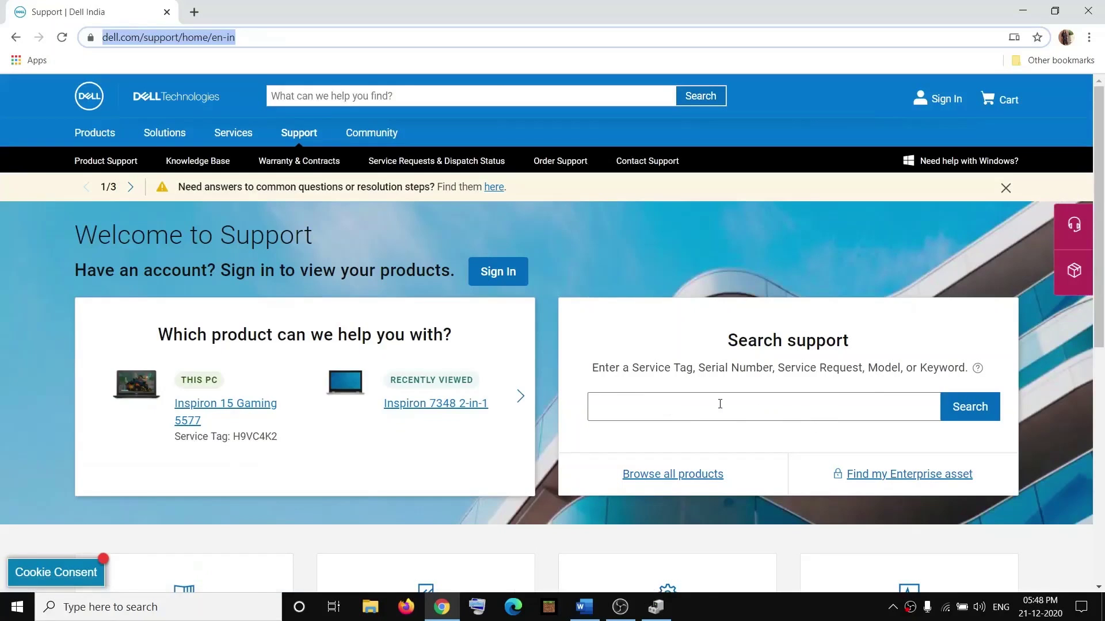
Step: Browse all Dell products to Laptops, Inspiron, and choose the 5000 Series
left_click(685, 479)
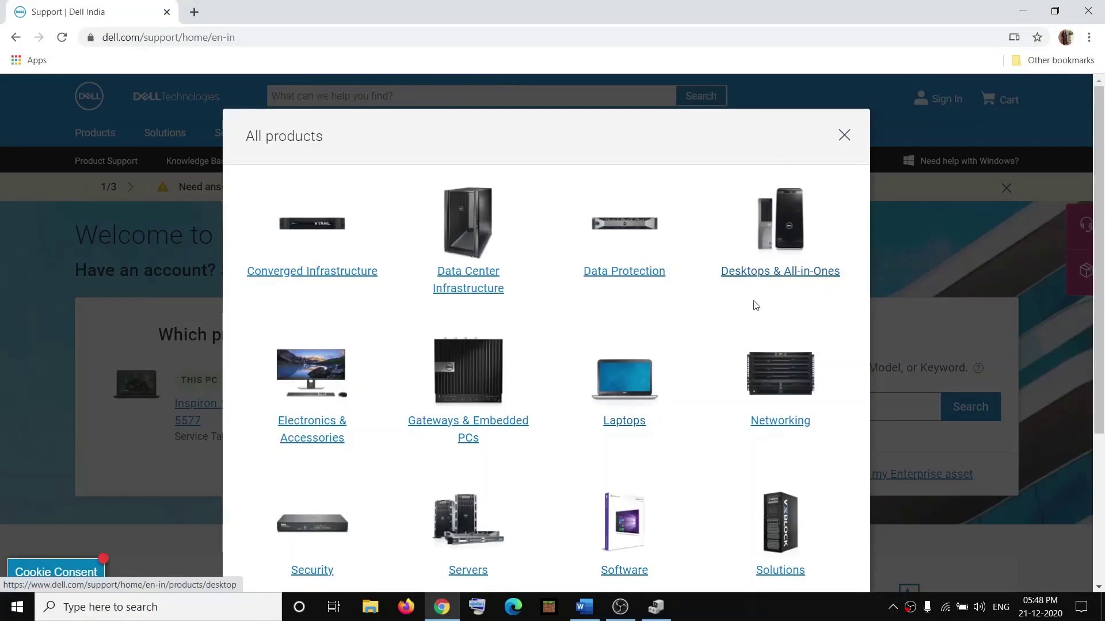
left_click(630, 385)
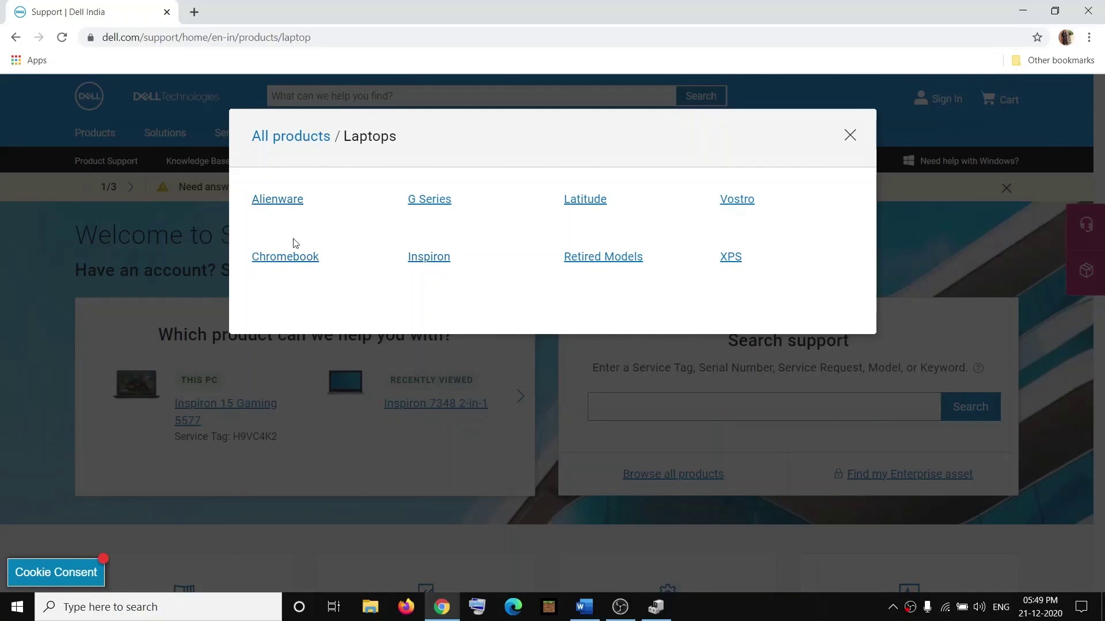
left_click(443, 259)
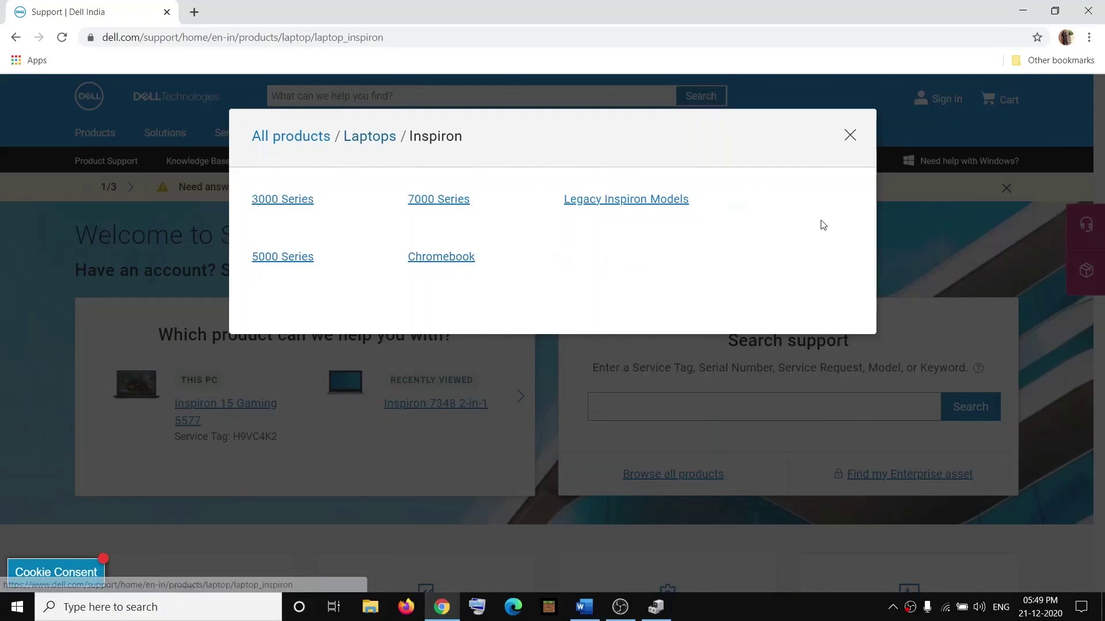
left_click(283, 257)
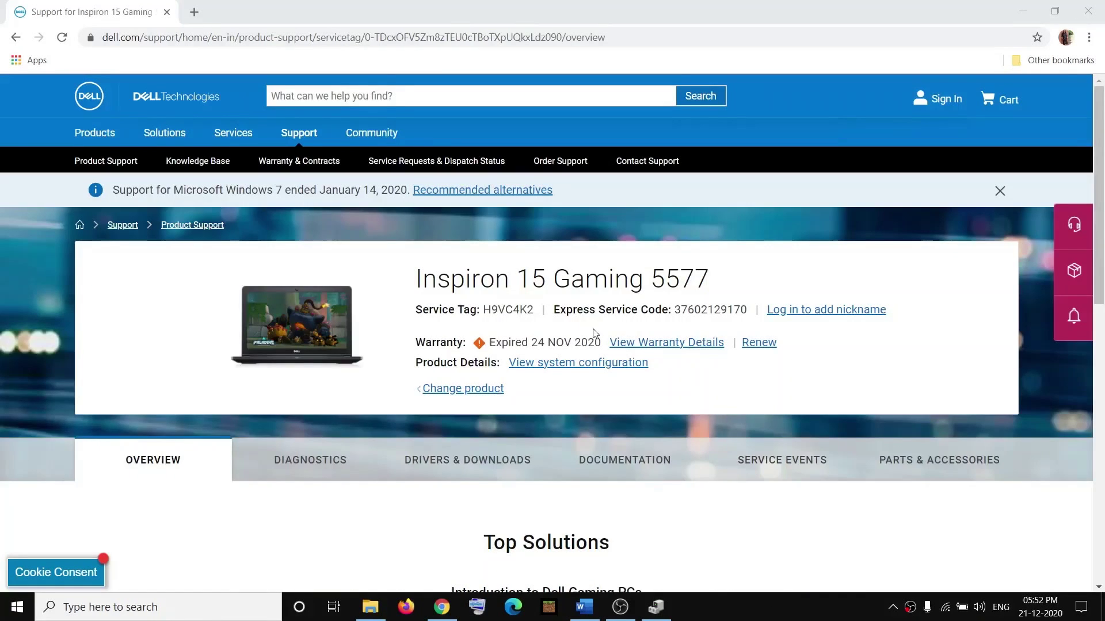
Step: Open the Drivers & Downloads section on the support page of the Inspiron 15 Gaming 5577
scroll(637, 402, "down", 4)
scroll(556, 418, "up", 2)
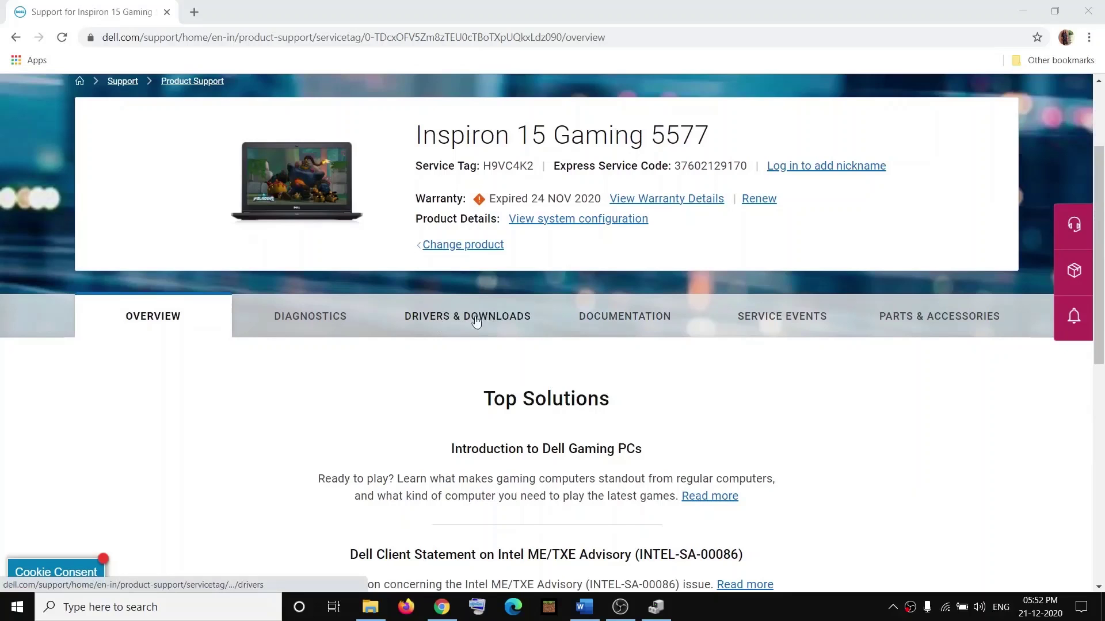
left_click(476, 322)
scroll(610, 324, "down", 2)
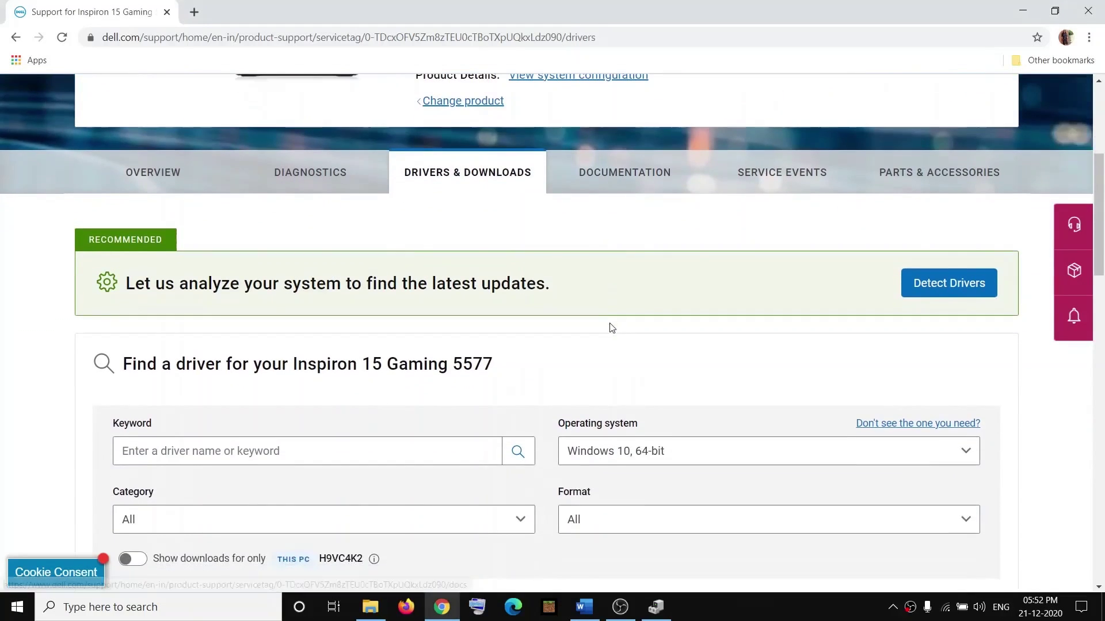
Step: Start automatic driver detection for the Inspiron 15 Gaming 5577
scroll(611, 328, "up", 1)
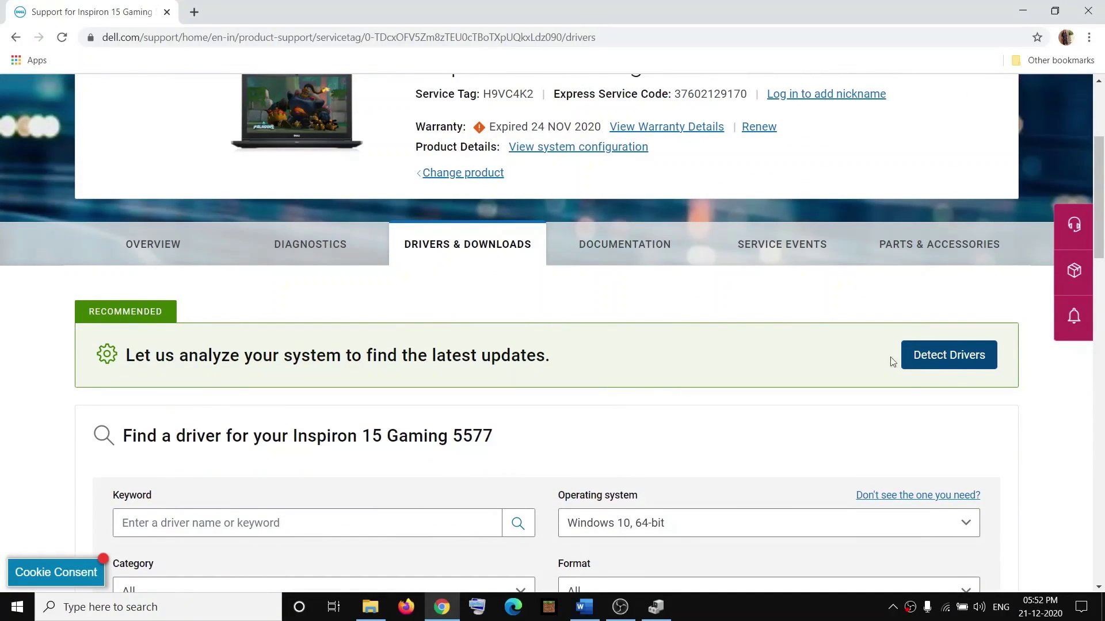
left_click(952, 360)
scroll(466, 348, "down", 1)
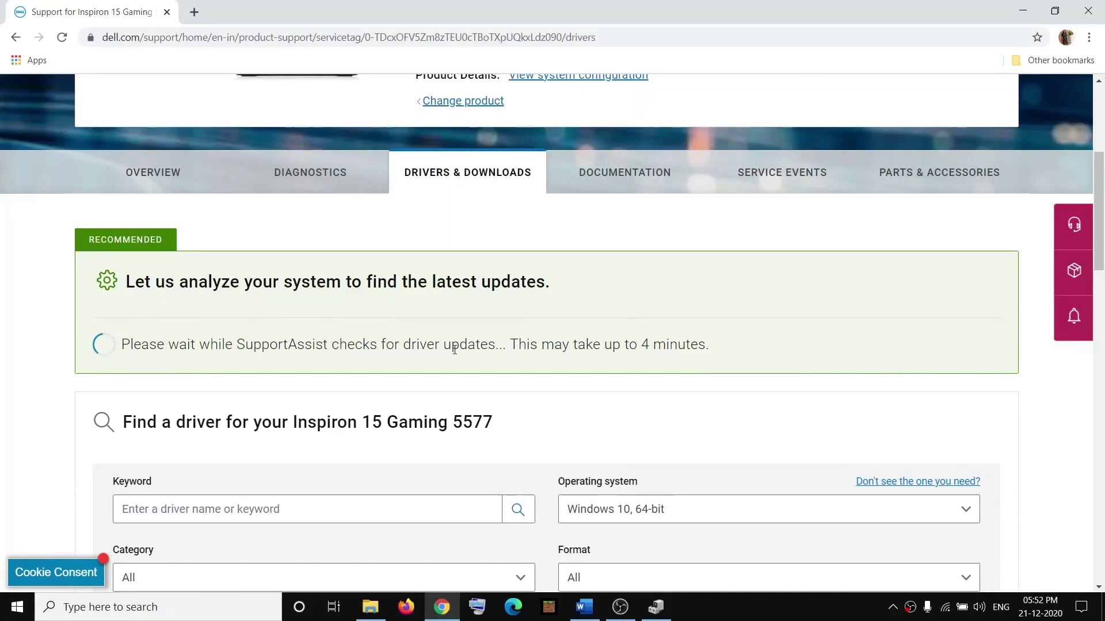
Step: Filter the Inspiron 15 Gaming 5577 driver list to the BIOS category and download the Dell Inspiron 5577 System BIOS
scroll(637, 346, "down", 1)
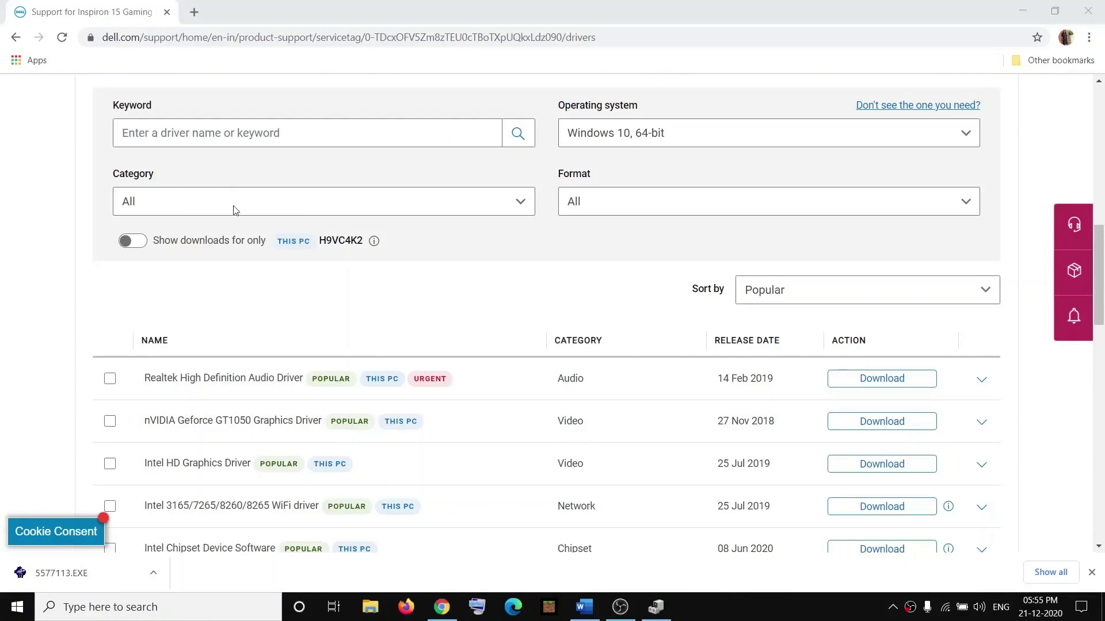
left_click(187, 206)
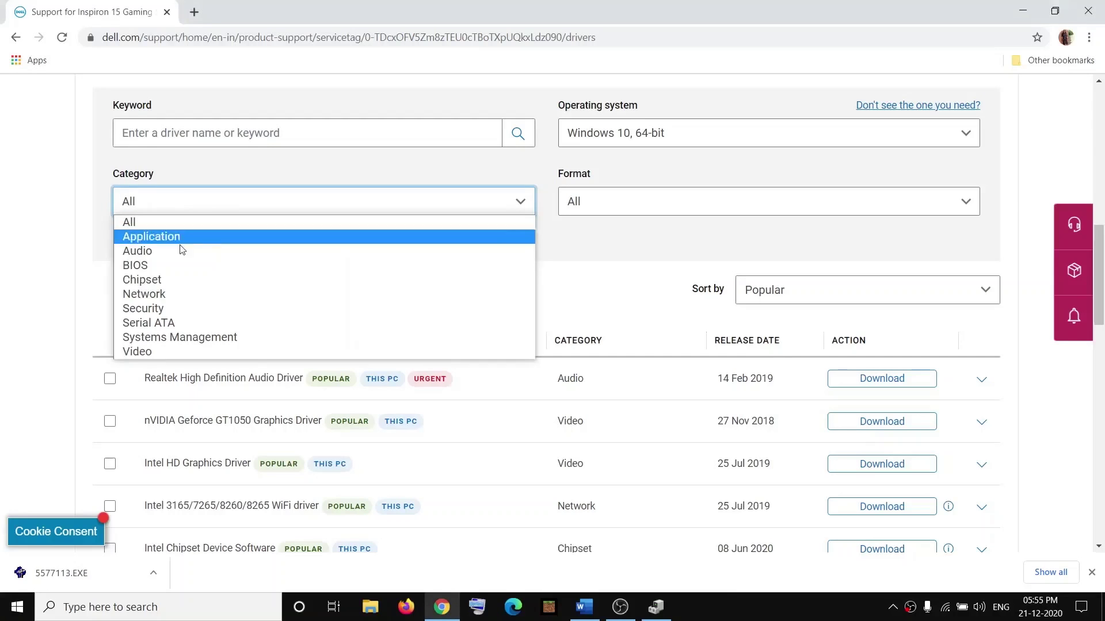
left_click(157, 266)
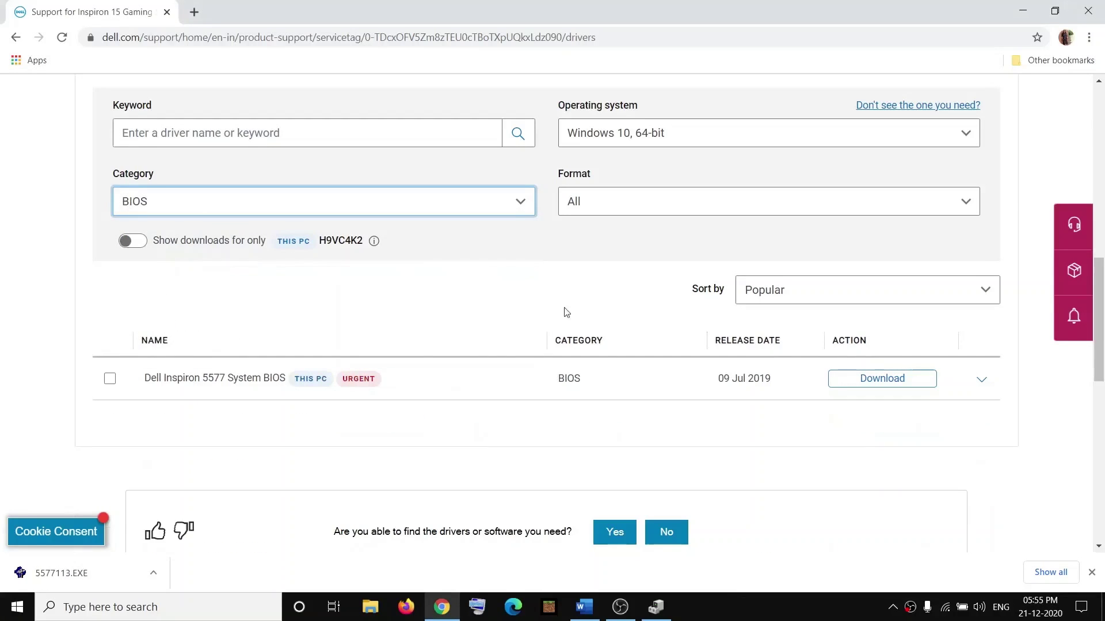
left_click(877, 388)
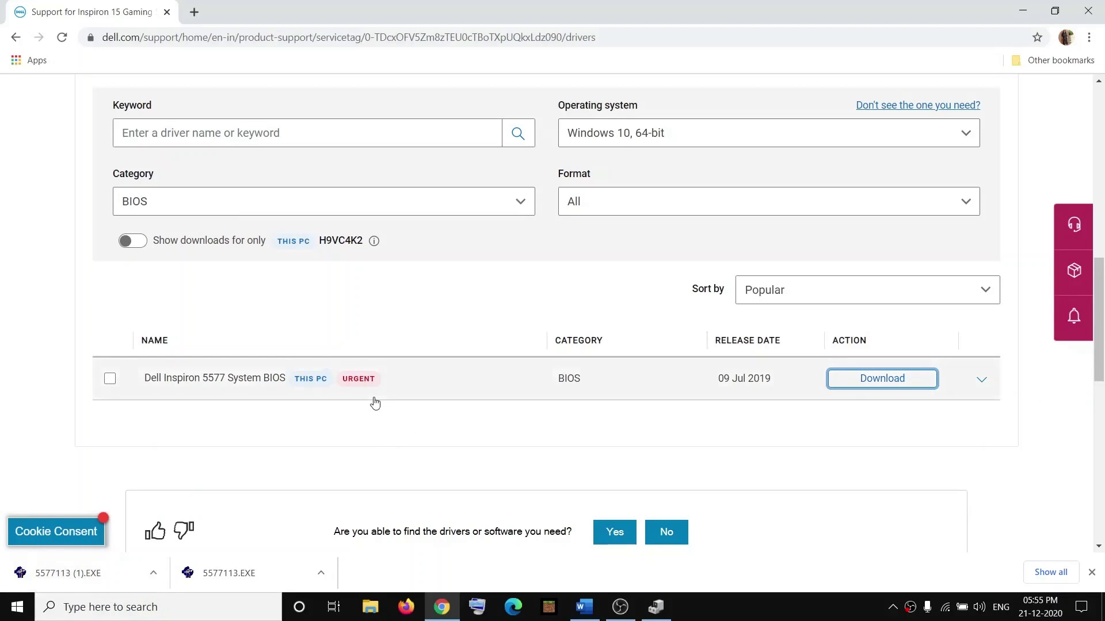
Step: Check the laptop's battery charge and power status
left_click(963, 615)
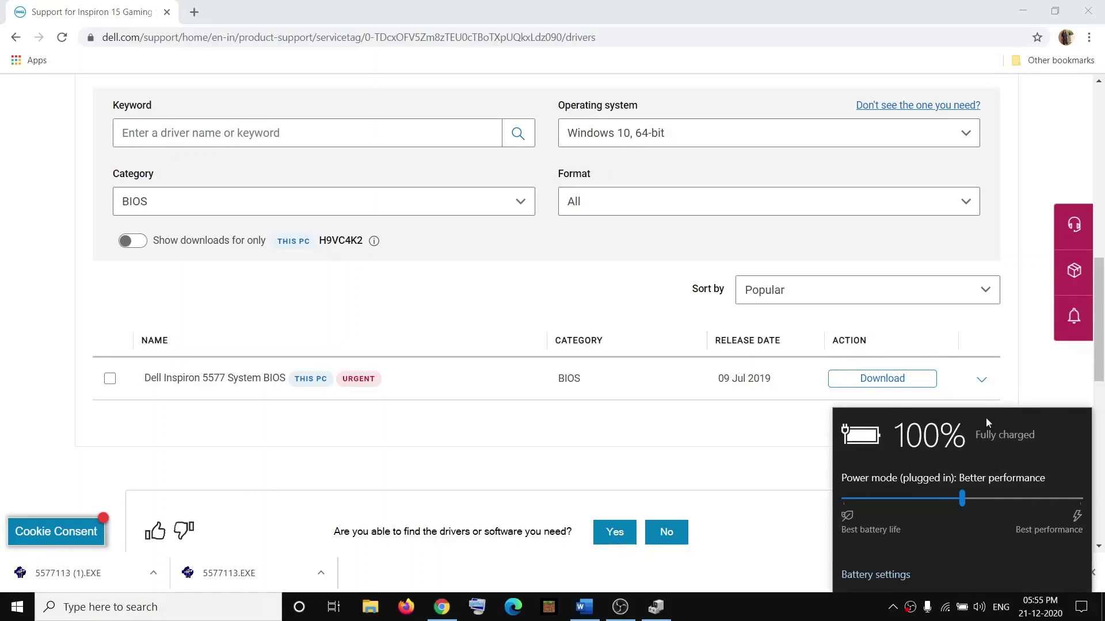
left_click(761, 606)
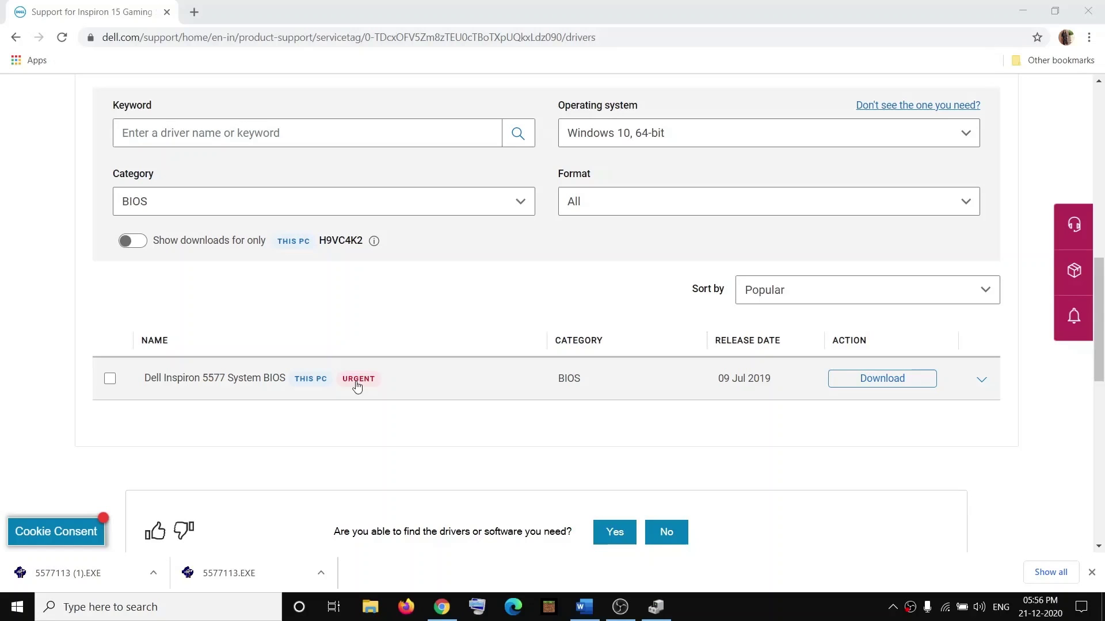
Step: Switch to the Word document and highlight "install or Update the touch firmware" under Step 4
left_click(584, 607)
scroll(487, 411, "down", 2)
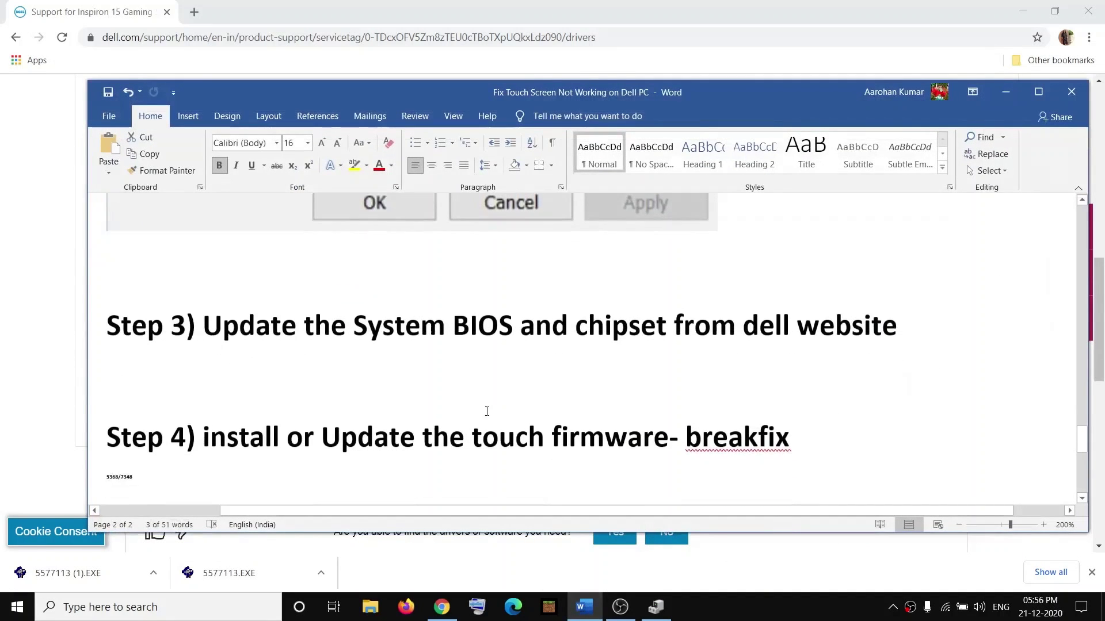
key("ctrl+shift+Right")
key("ctrl+shift+Right")
key("ctrl+shift+Right")
key("ctrl+shift+Right")
key("ctrl+shift+Right")
key("ctrl+shift+Right")
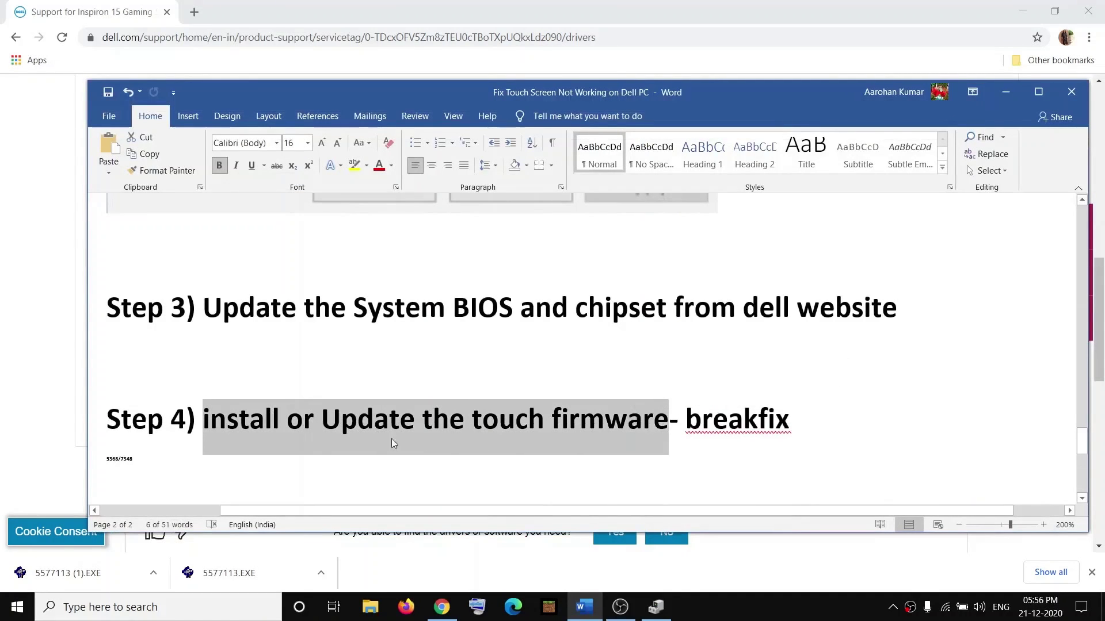
left_click(321, 418)
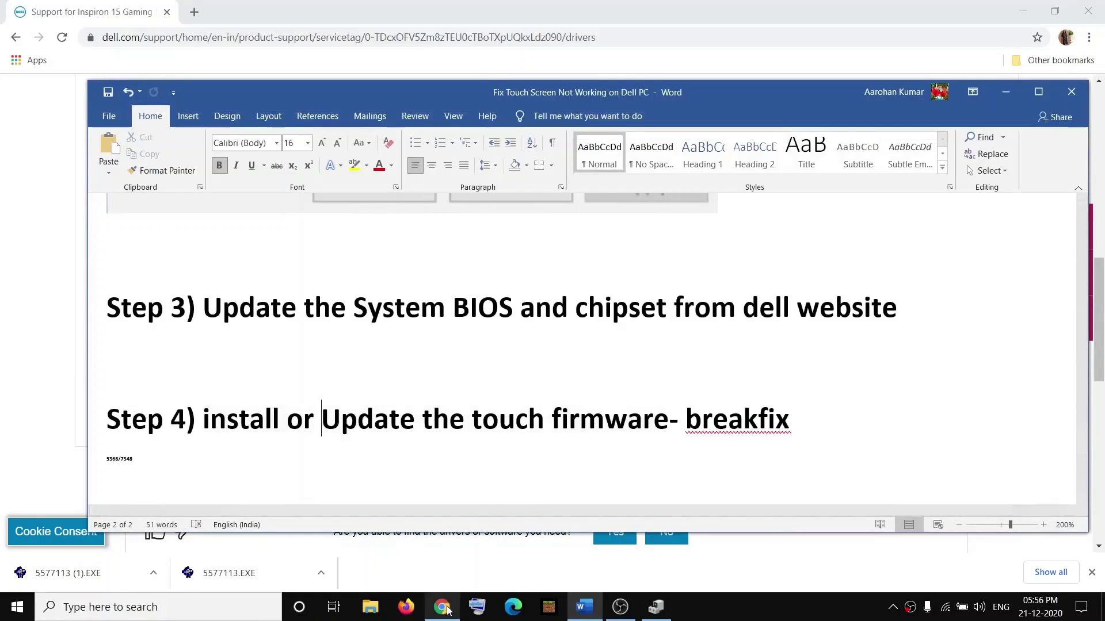
Step: Return to Chrome and go back to the Dell support home page at dell.com/support
key("alt+Tab")
left_click(165, 37)
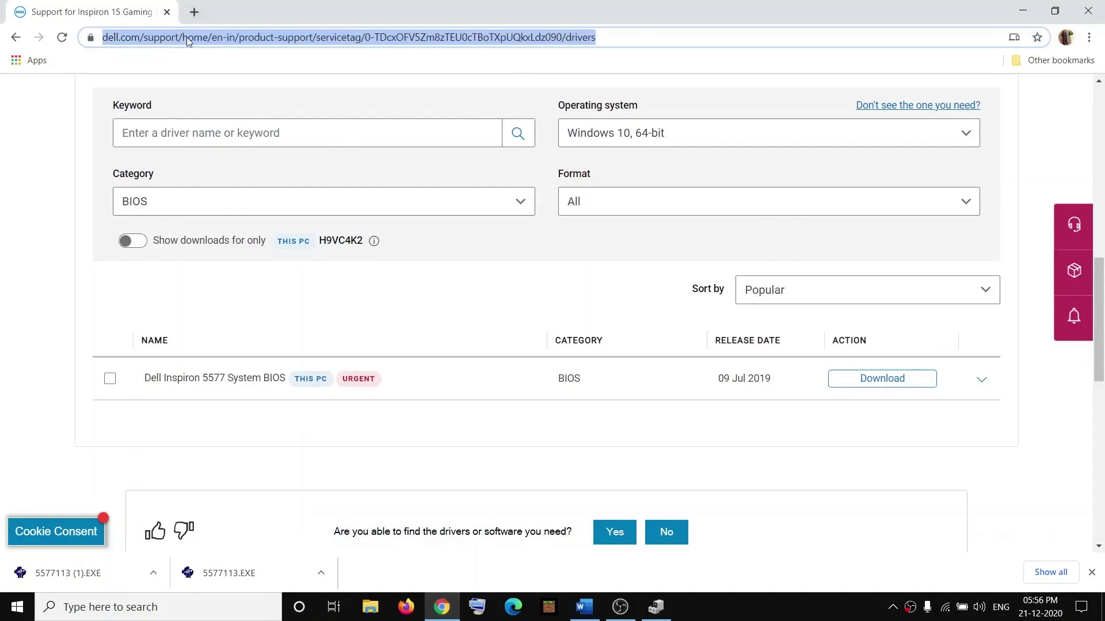
left_click(186, 38)
left_click_drag(241, 38, 1049, 76)
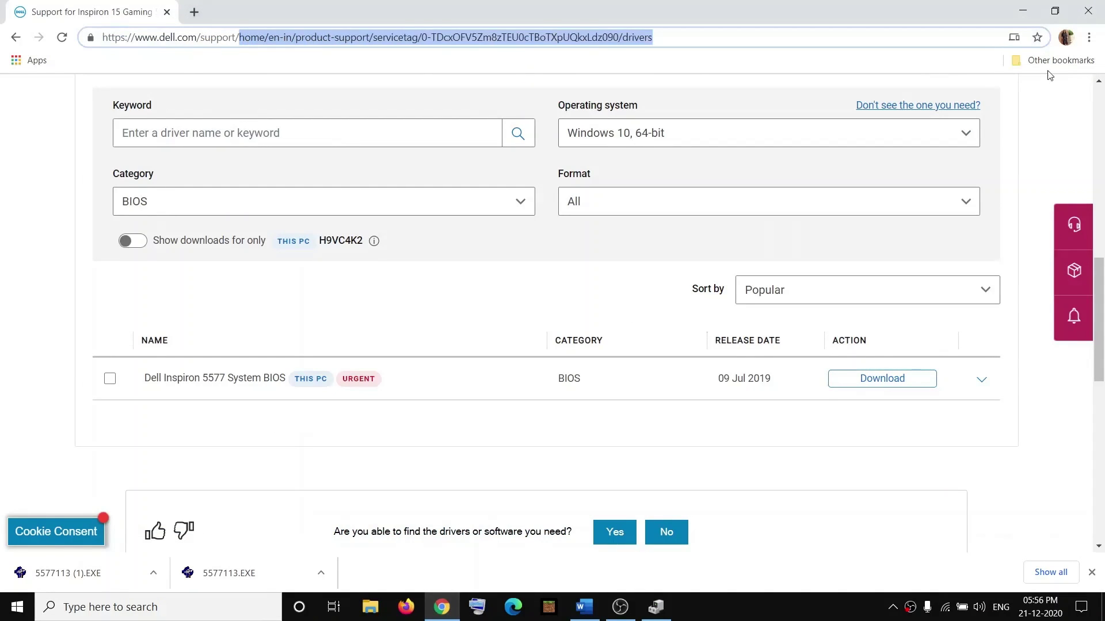
key("BackSpace")
key("Return")
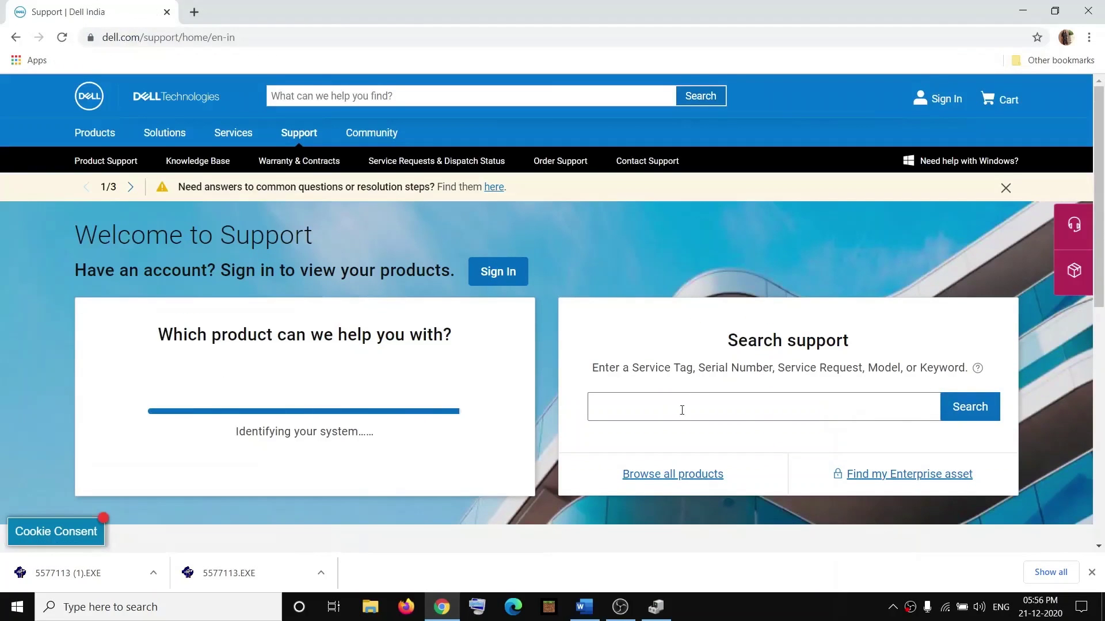
Step: Browse all products to Laptops, Inspiron, 5000 Series and open the support page of the Inspiron 13 5368 2-in-1
left_click(696, 475)
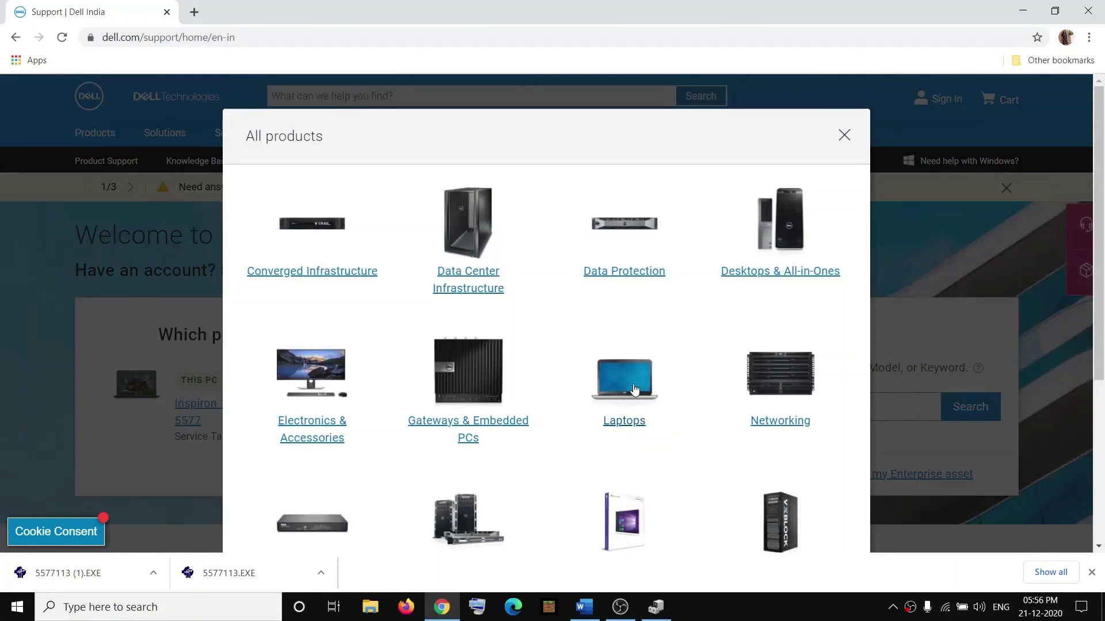
left_click(624, 393)
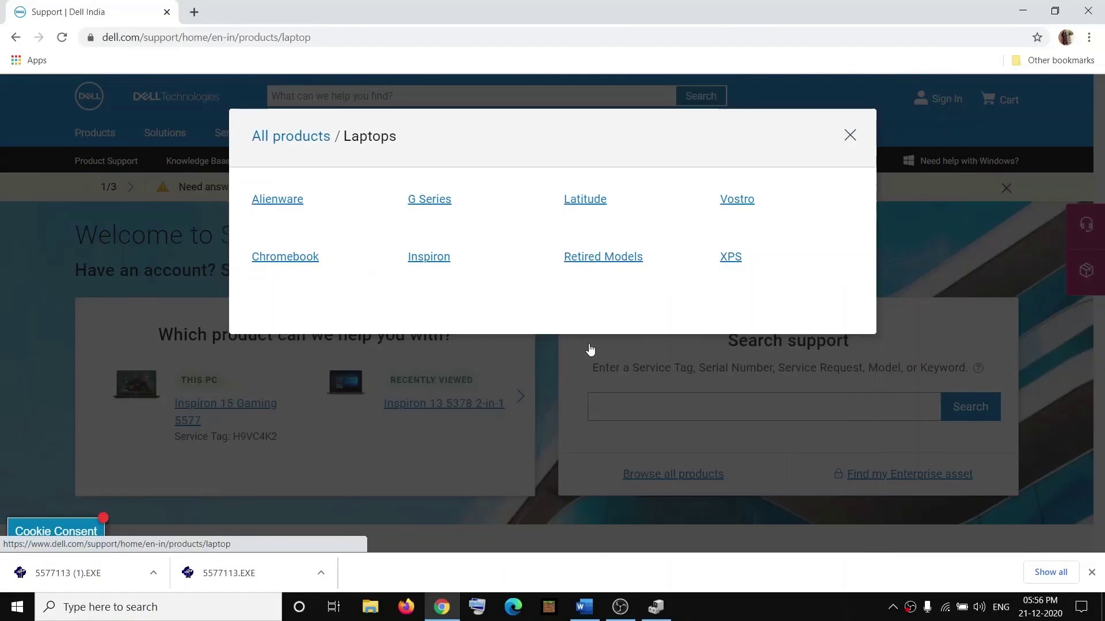
left_click(440, 259)
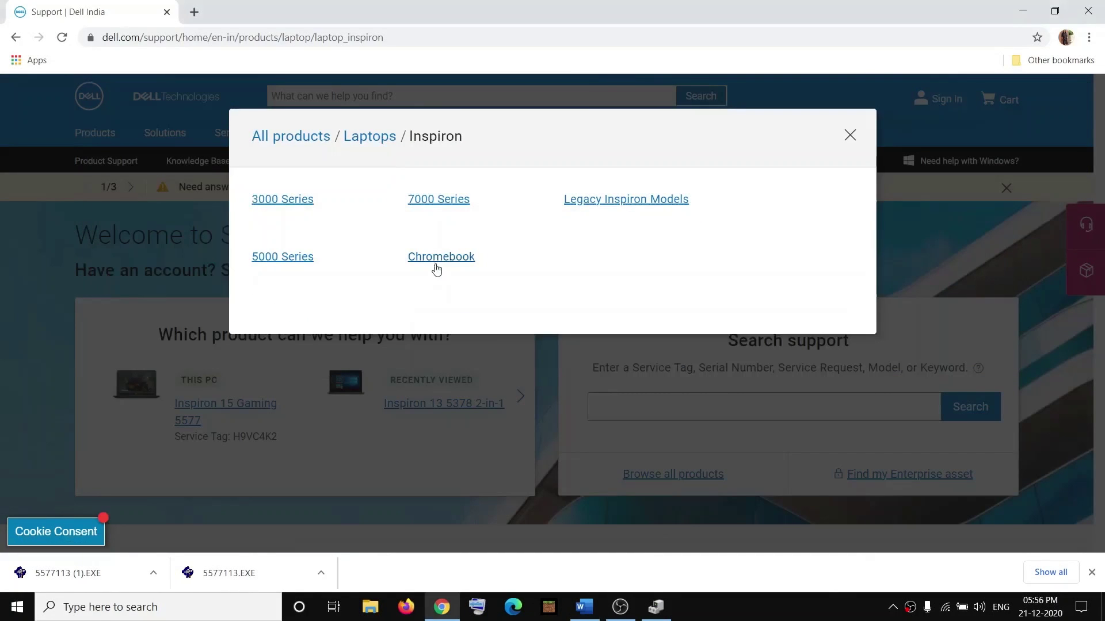
left_click(305, 257)
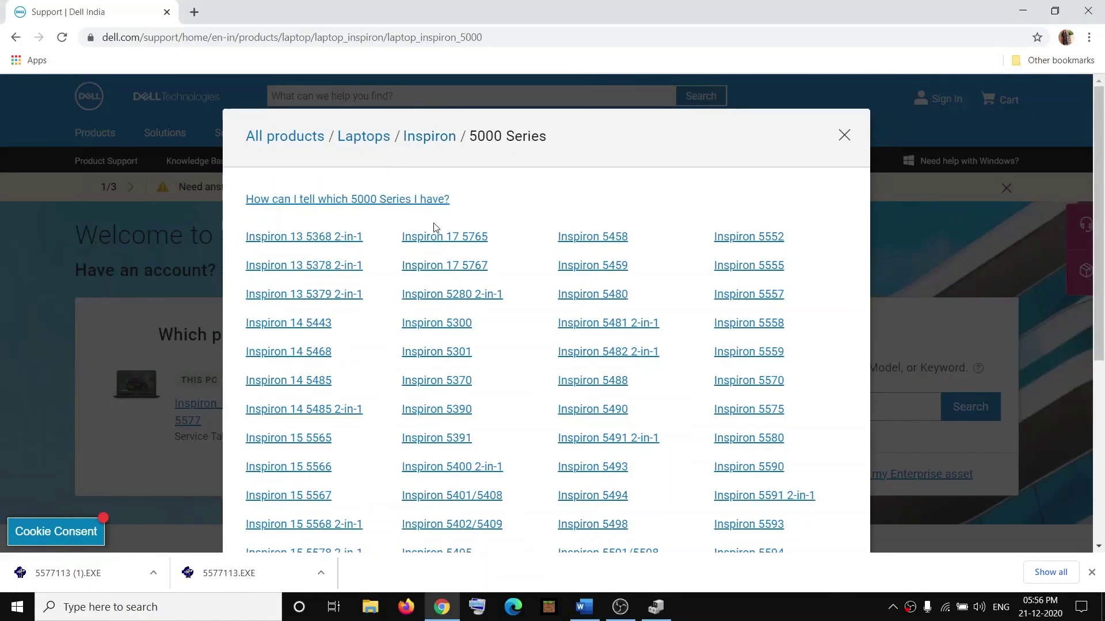
key("alt+Tab")
key("alt+Tab")
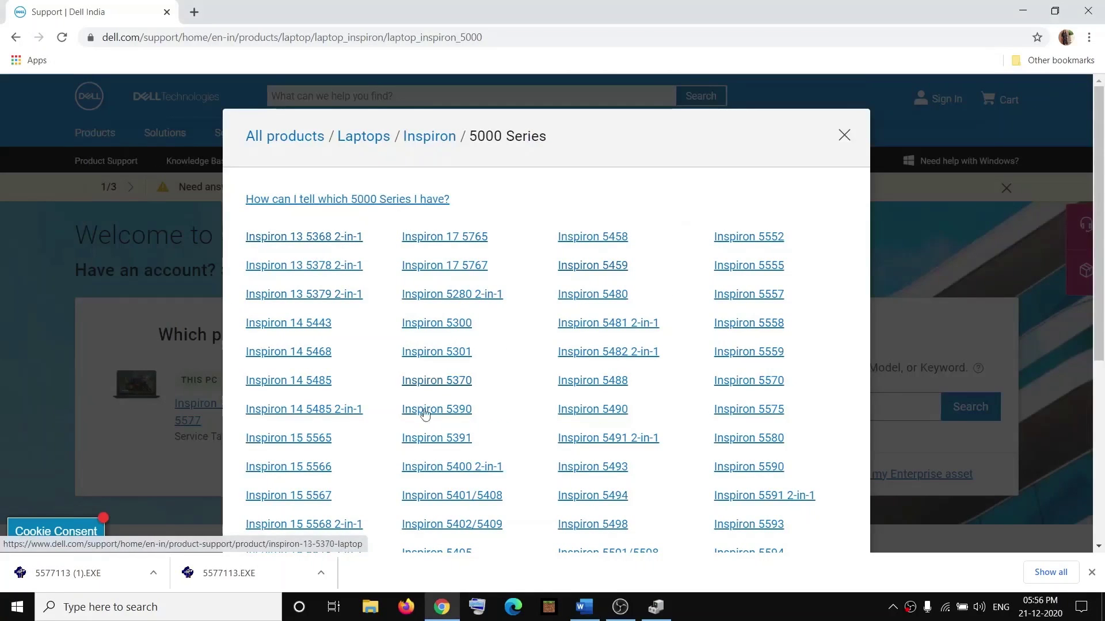
left_click(338, 238)
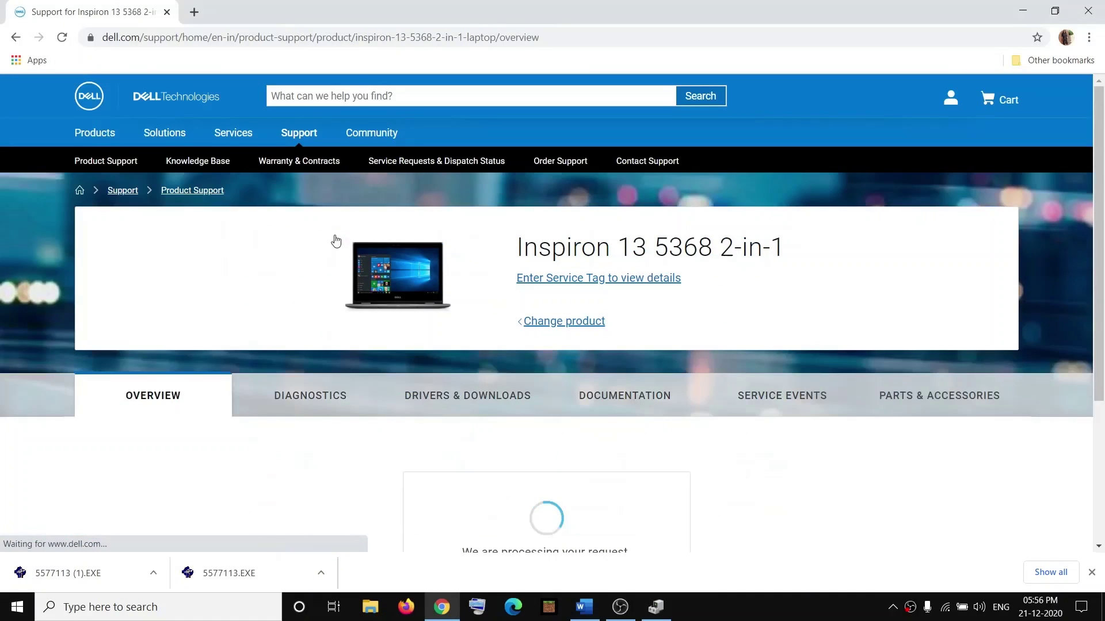
Step: Open the Drivers & Downloads section of the Inspiron 13 5368 2-in-1 and expand the list to all downloads
scroll(655, 291, "down", 2)
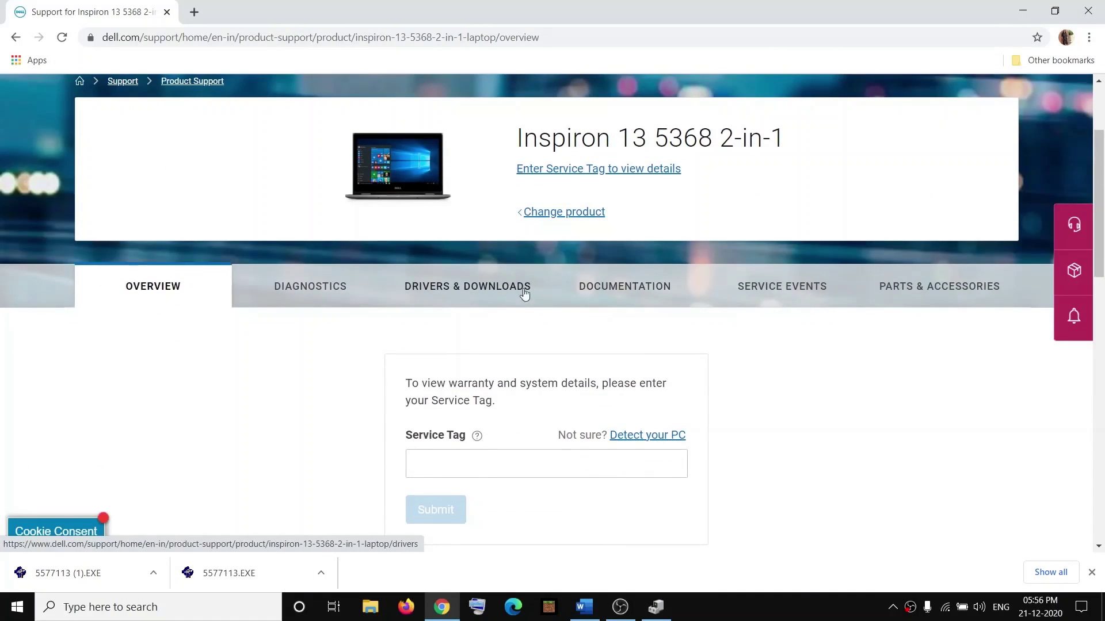
left_click(482, 287)
scroll(568, 272, "down", 8)
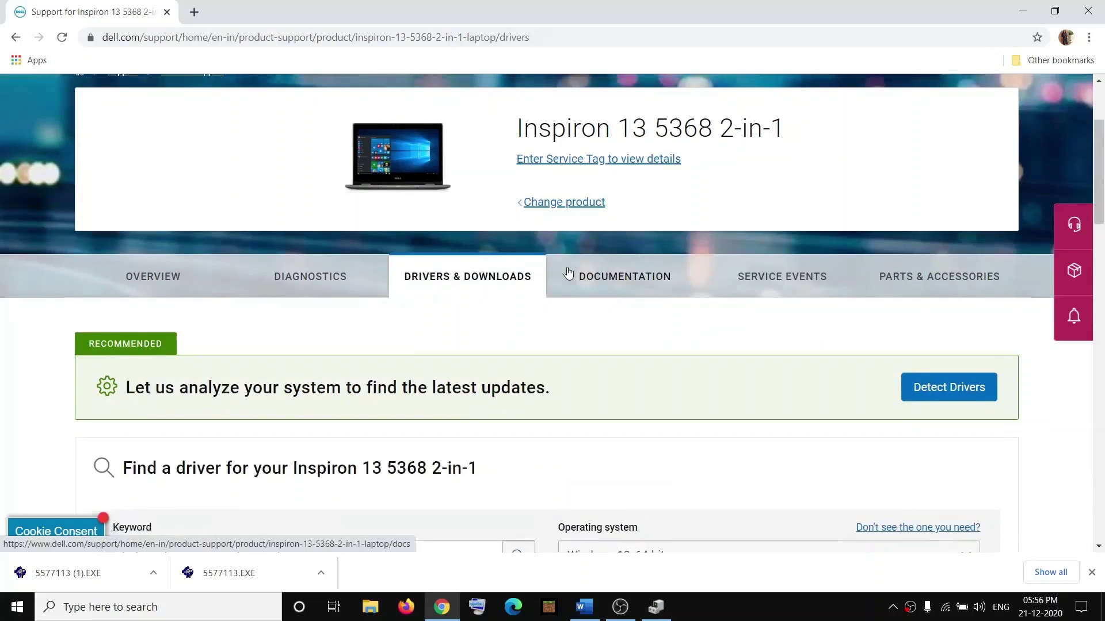
scroll(492, 262, "up", 1)
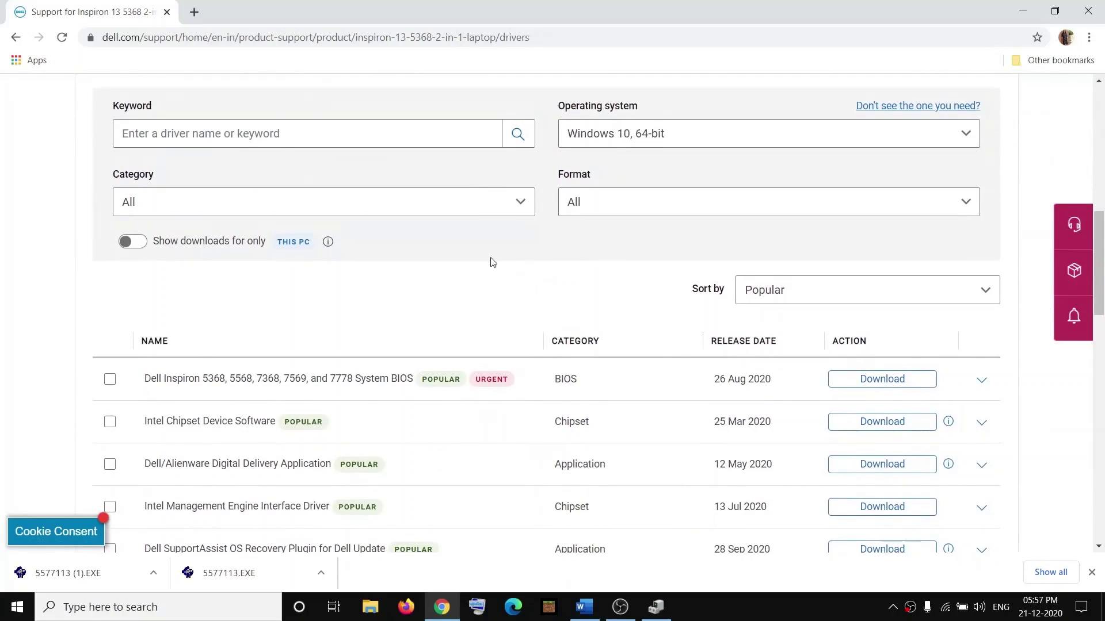
scroll(364, 335, "down", 4)
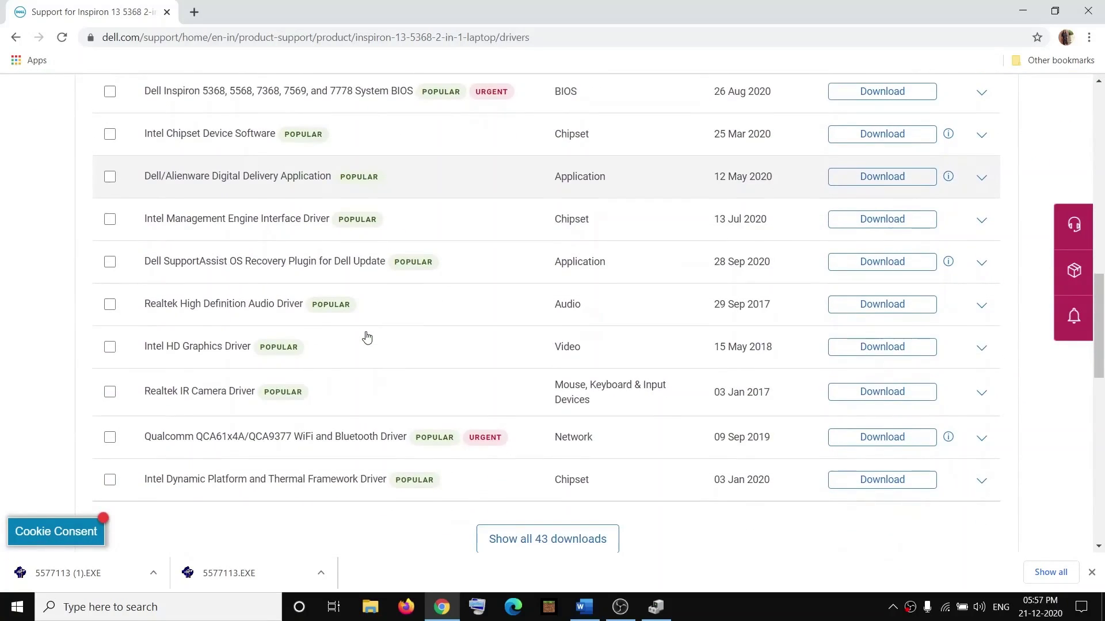
scroll(321, 378, "down", 1)
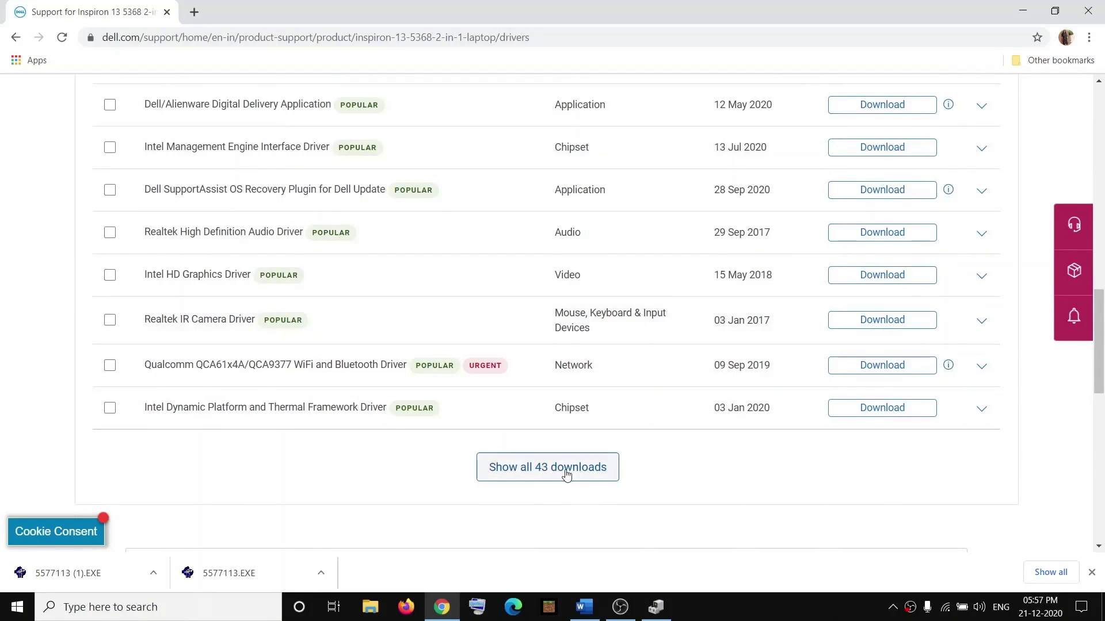
left_click(531, 472)
scroll(397, 354, "down", 5)
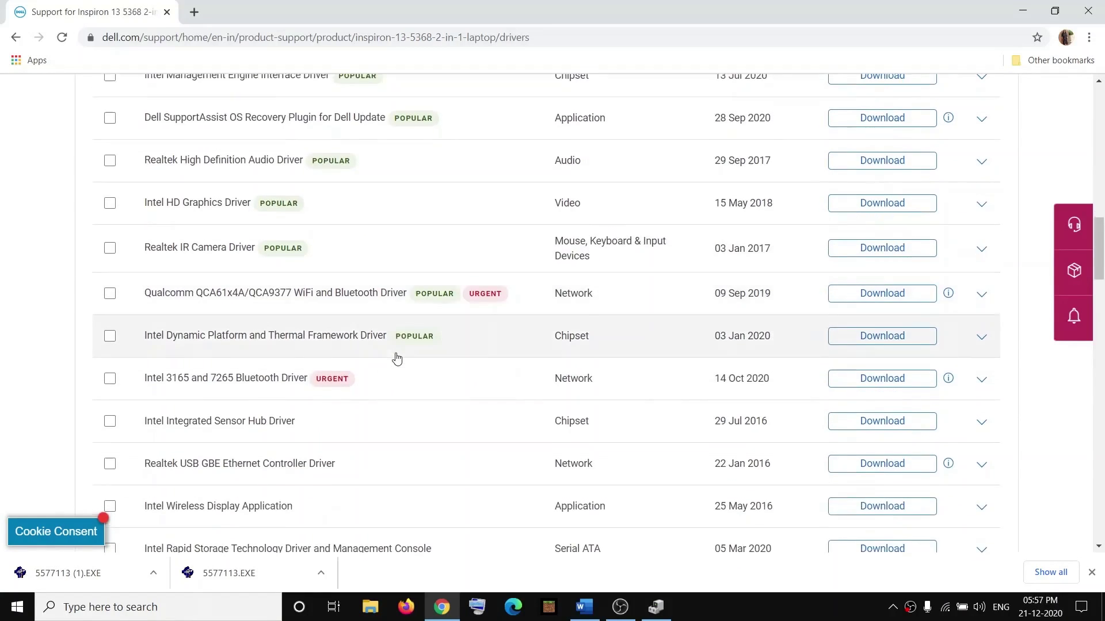
scroll(397, 359, "down", 5)
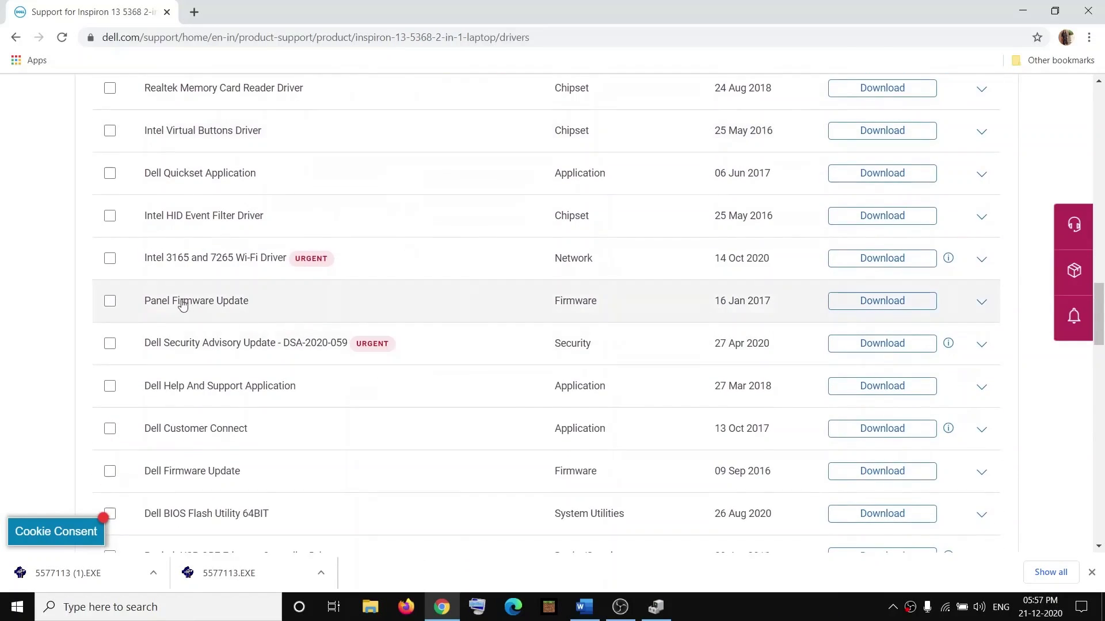
Step: Review the Panel Firmware Update entry and read the full driver details of the Dell Firmware Update
left_click(208, 305)
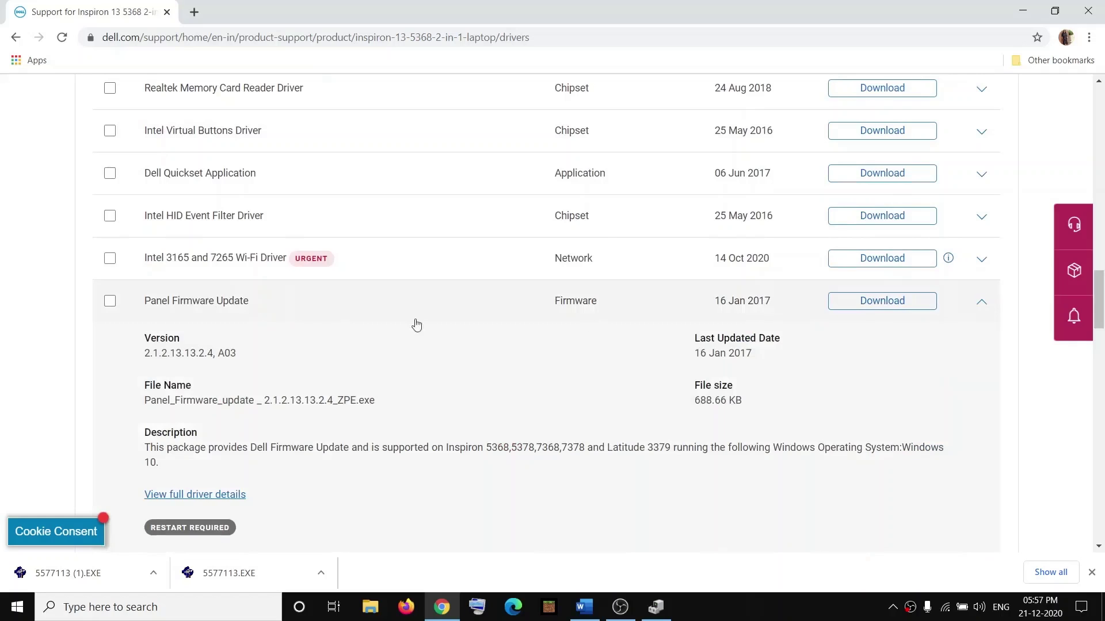
left_click(229, 299)
scroll(316, 353, "down", 3)
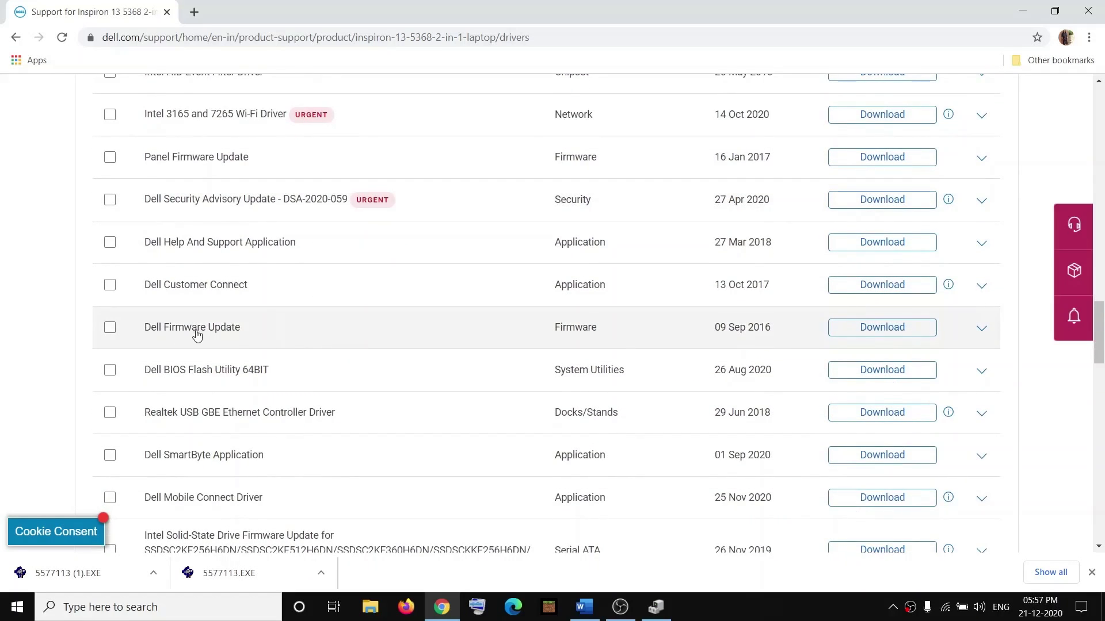
left_click(215, 334)
scroll(291, 360, "down", 1)
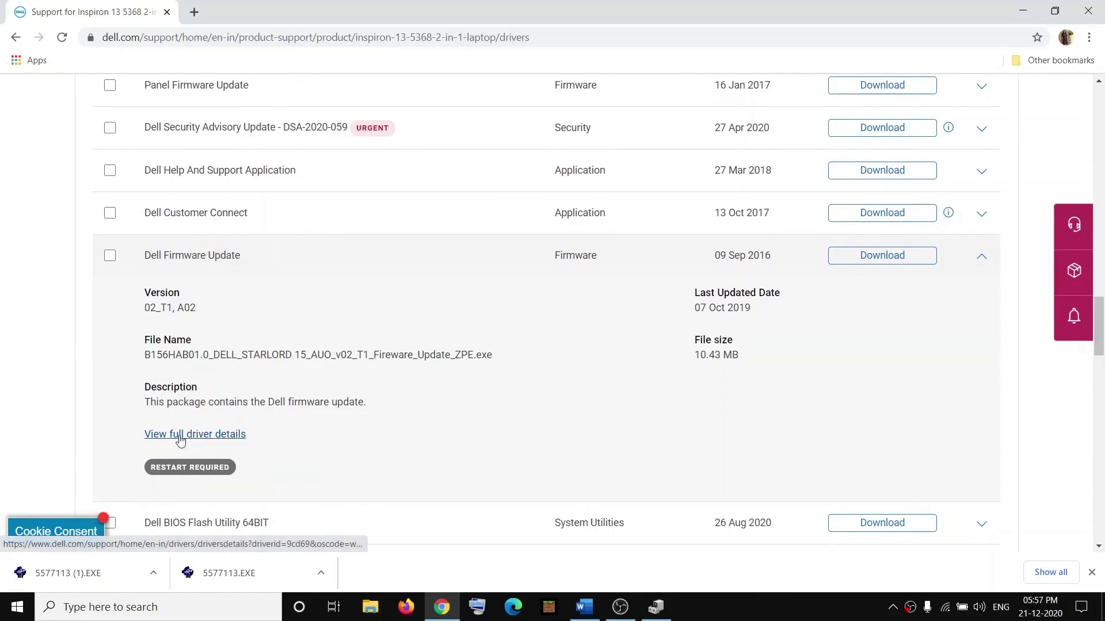
left_click(218, 435)
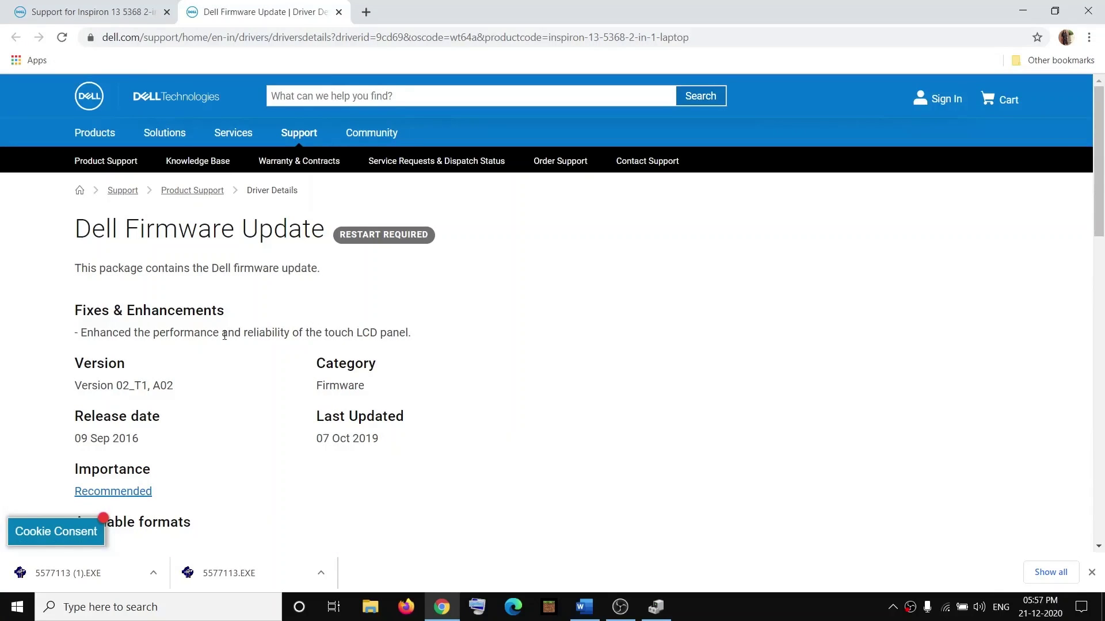
left_click_drag(331, 331, 440, 345)
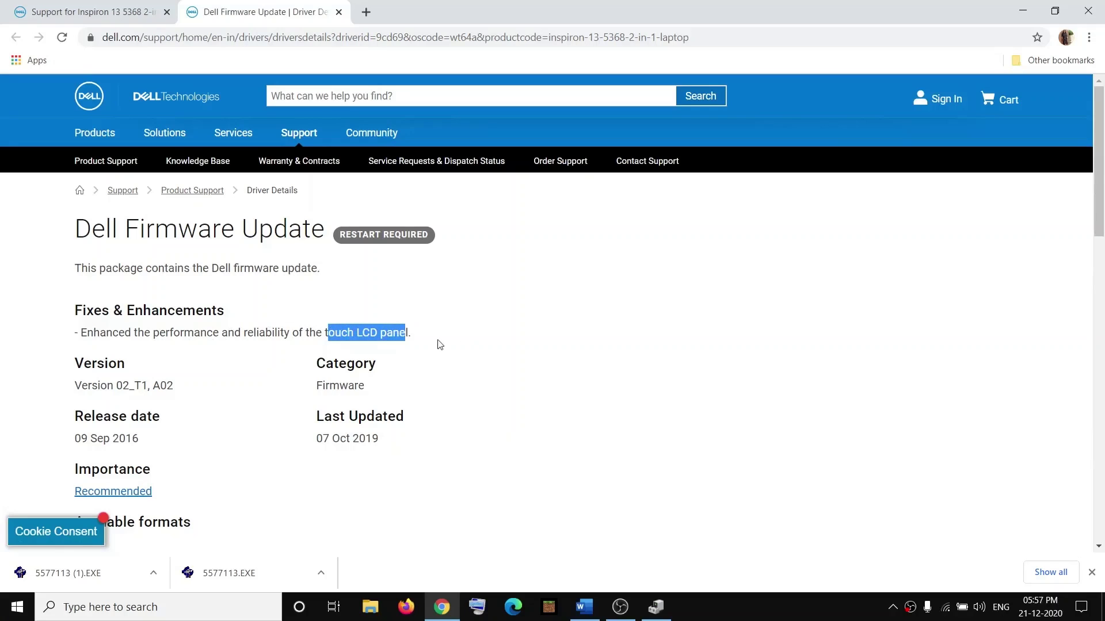
left_click(138, 16)
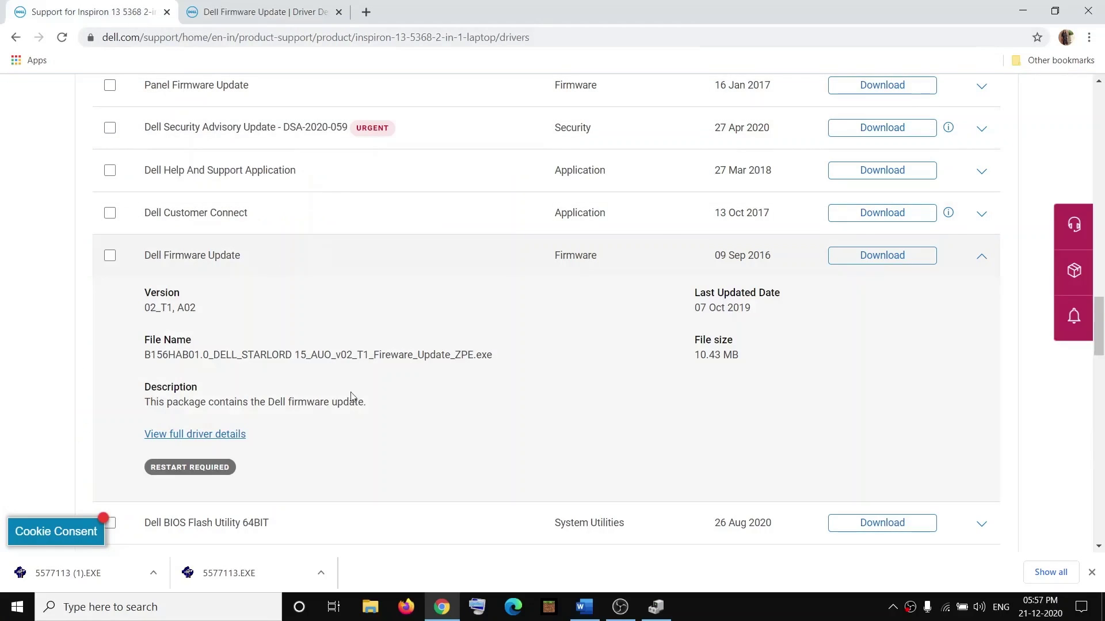
Step: Download the Dell Firmware Update, run the downloaded file and unzip it to C:\Dell\Drivers\9CD69\
left_click(894, 262)
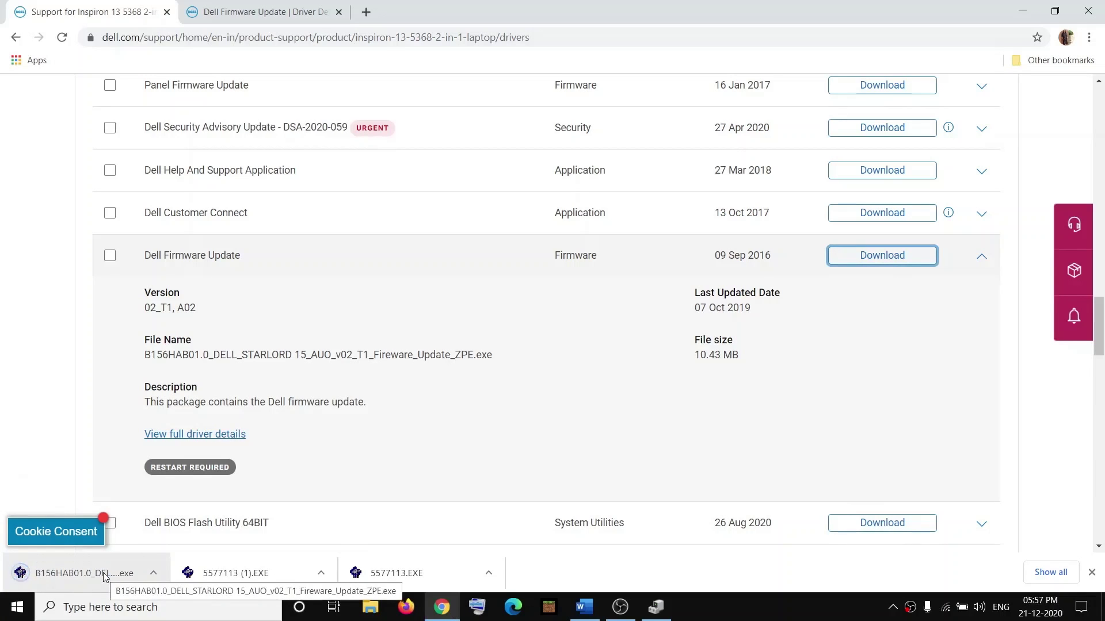
left_click(104, 577)
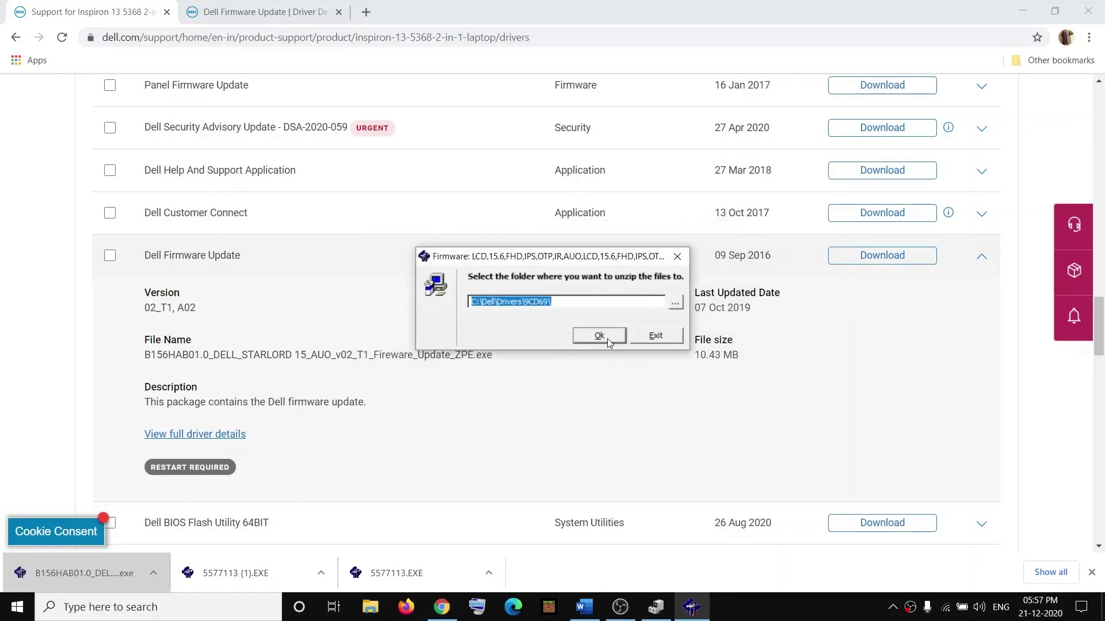
left_click(607, 339)
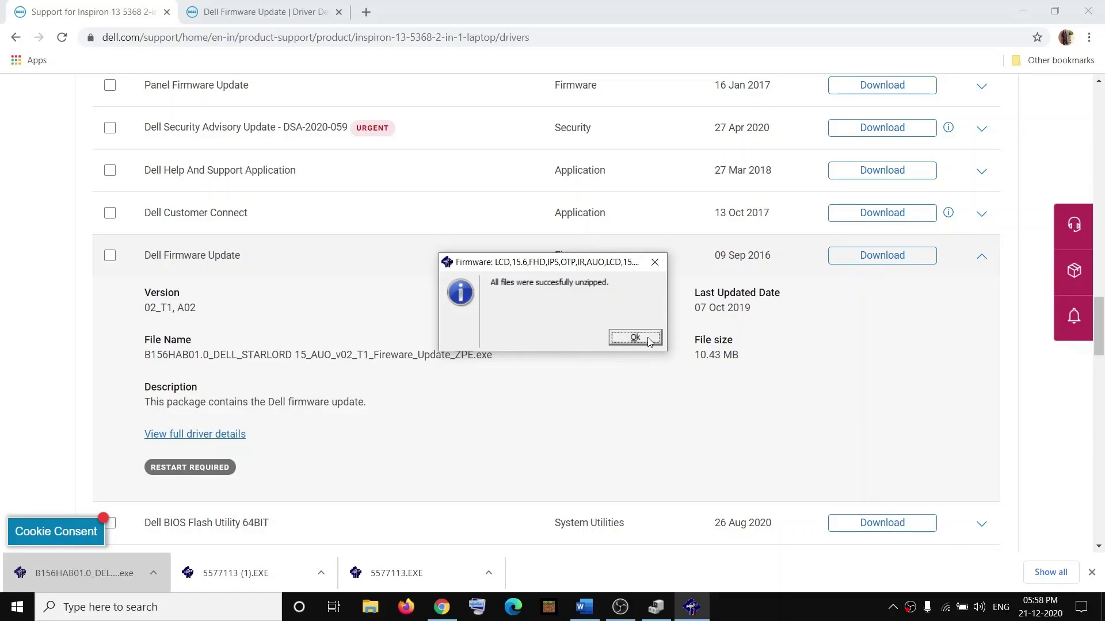
Step: Check the touch firmware step in the Word notes, then browse all products on Dell's support home page to Laptops
left_click(584, 607)
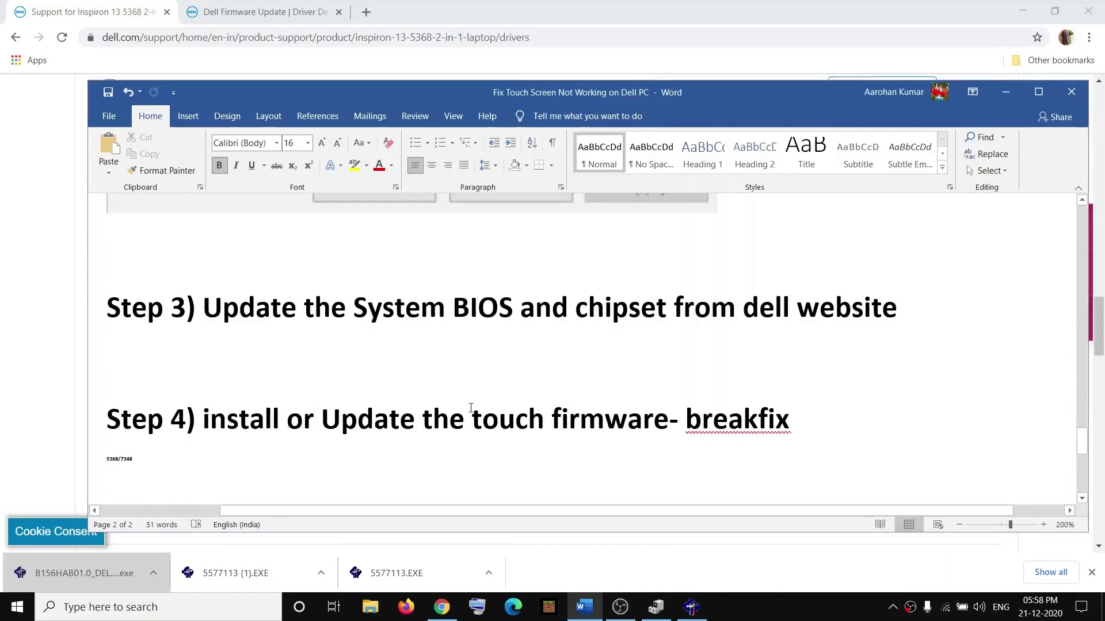
left_click(53, 313)
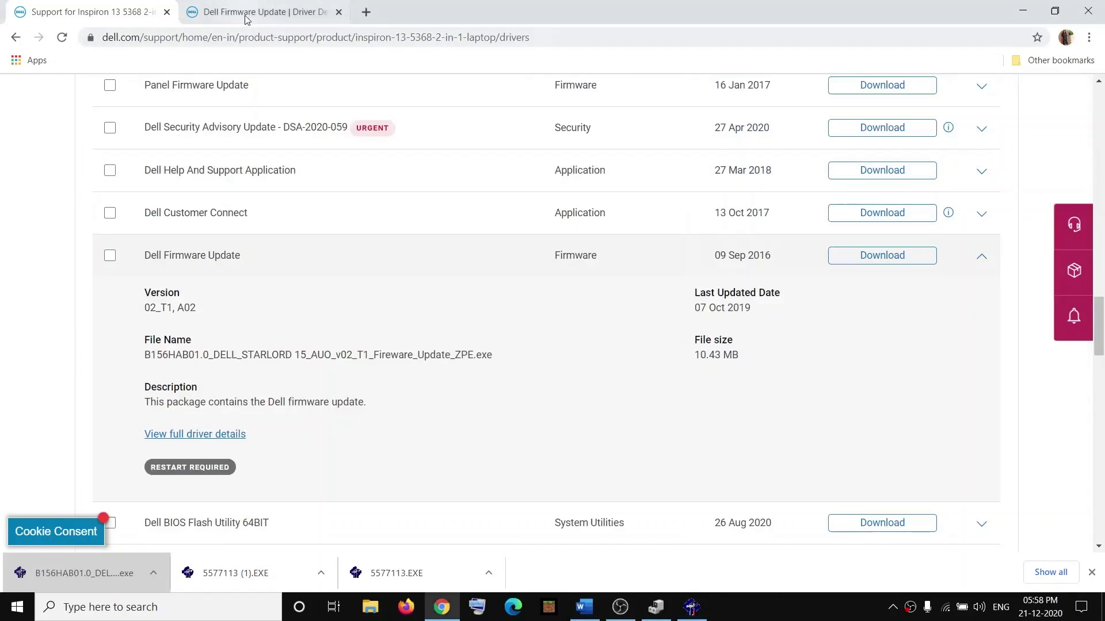
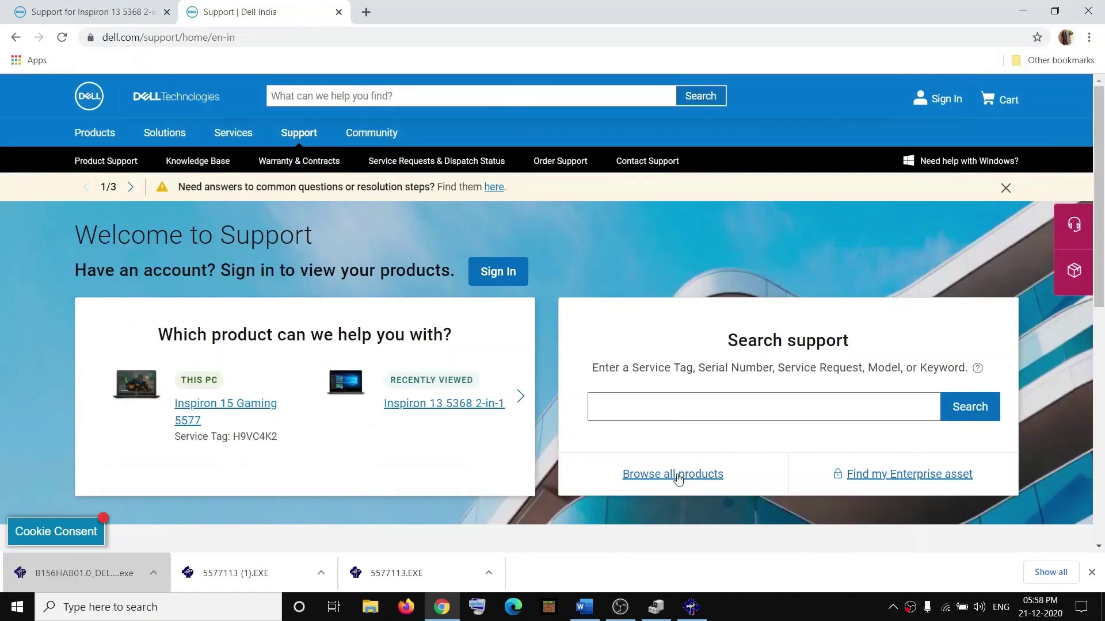
left_click(678, 475)
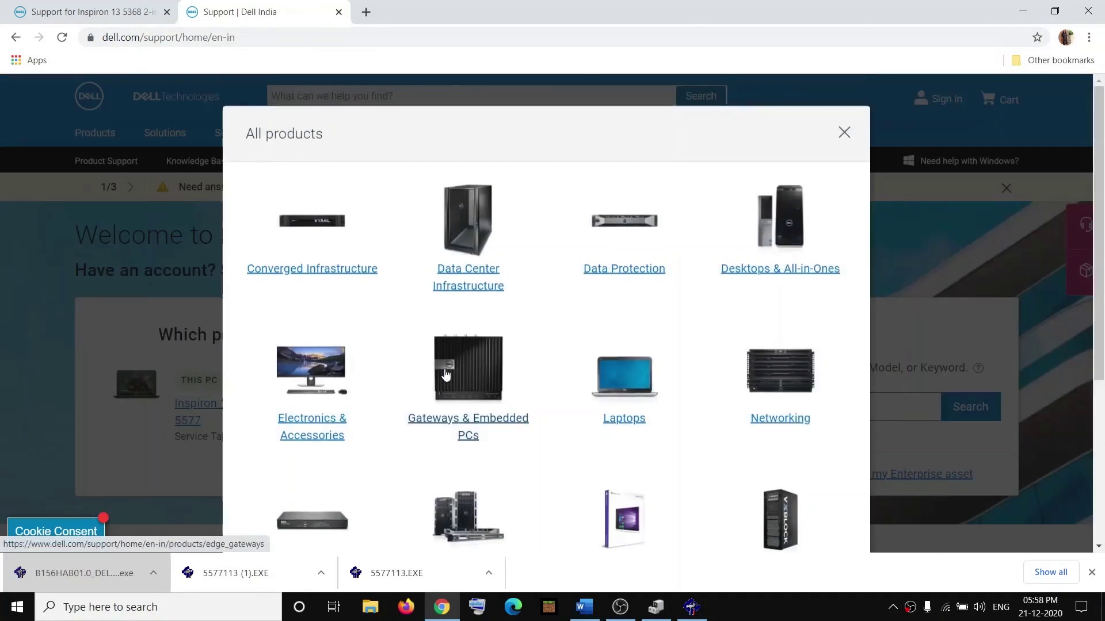
left_click(627, 390)
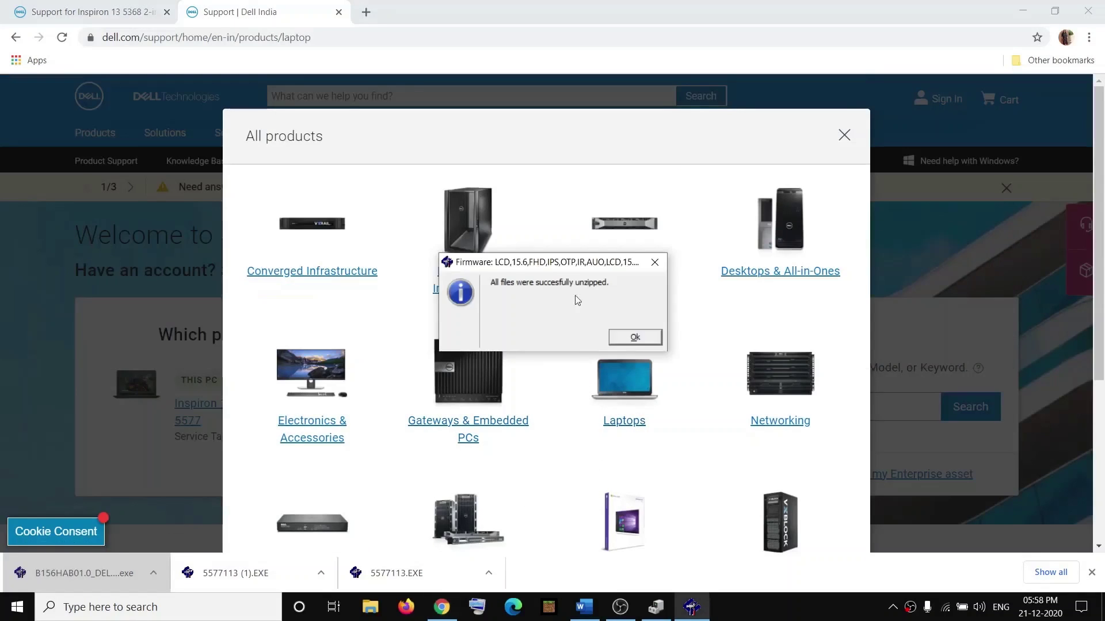
Step: Acknowledge the finished unzip, close the eGalaxSensorTester3 tool and check the Word notes for the other laptop model
left_click(638, 338)
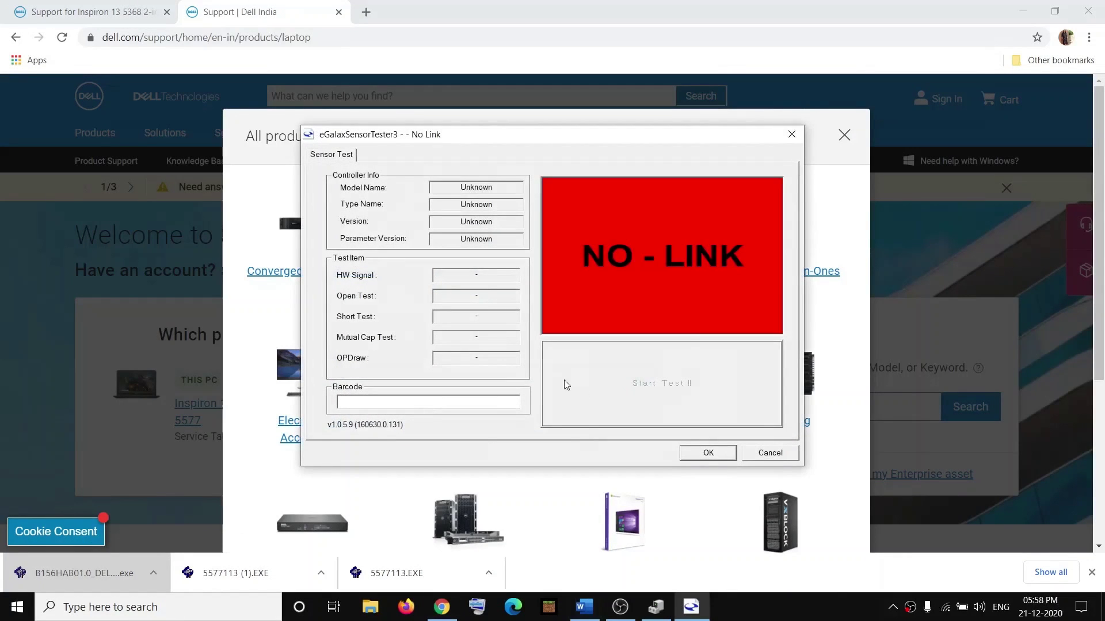
left_click(791, 134)
left_click(584, 608)
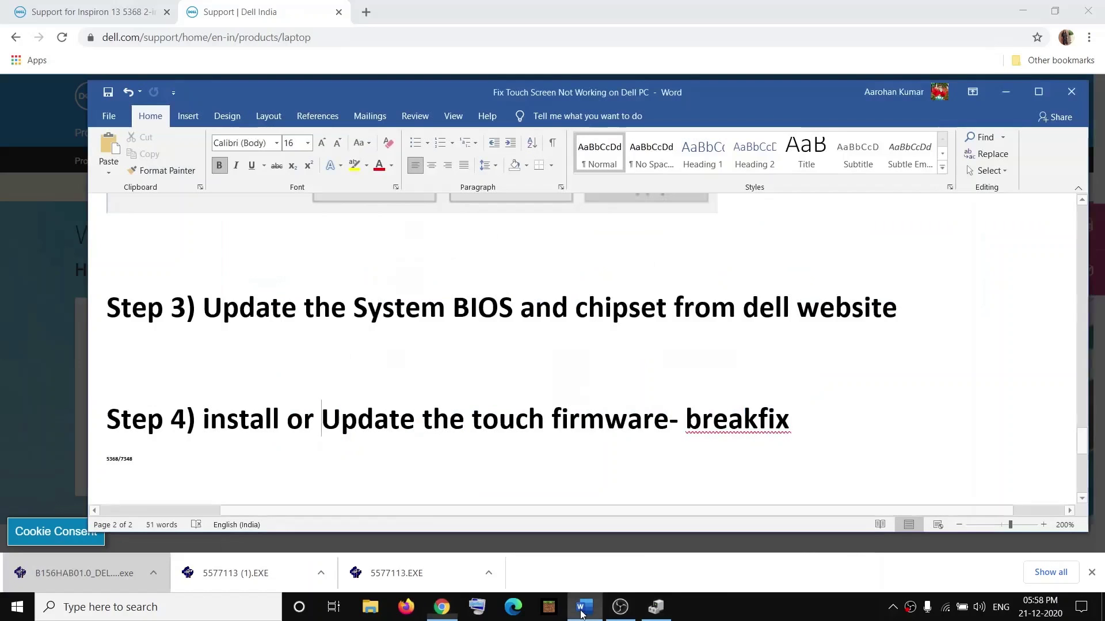
left_click(583, 608)
left_click(583, 607)
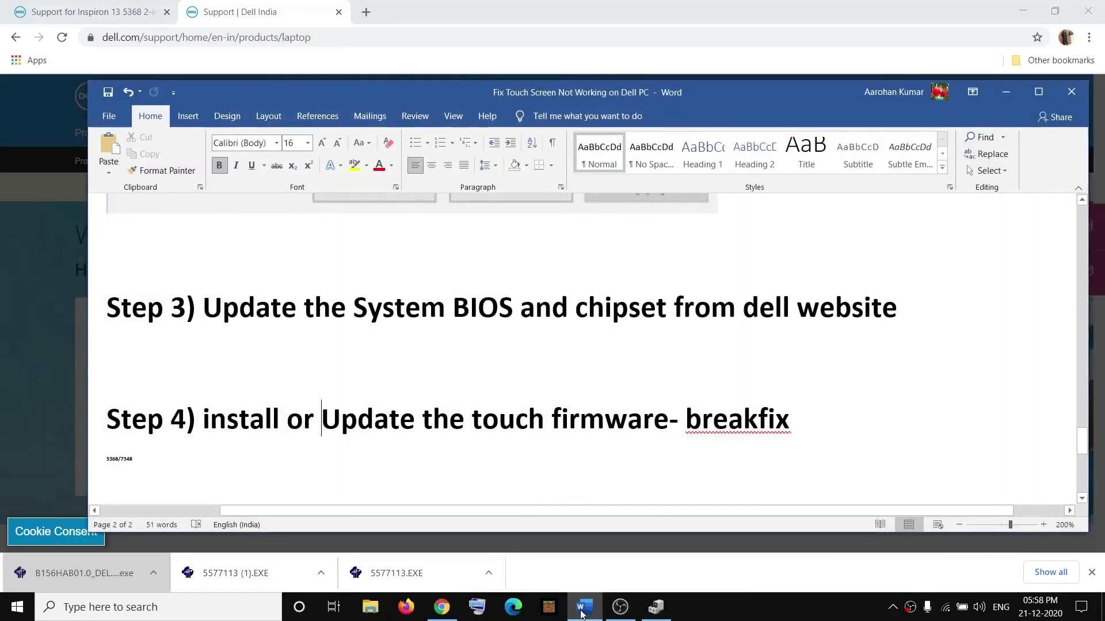
left_click(582, 608)
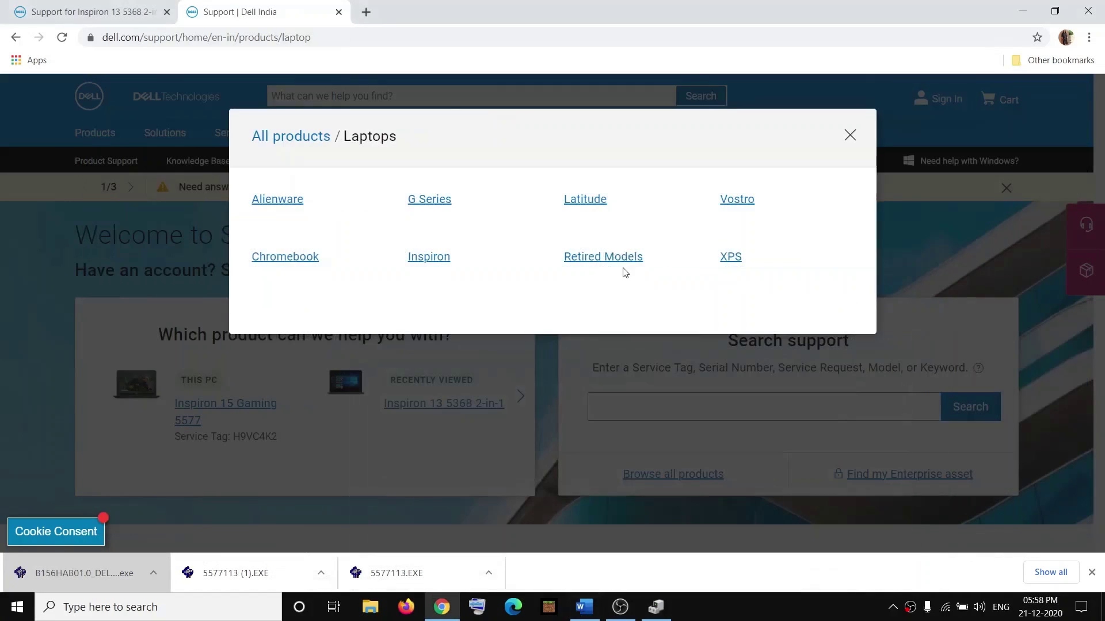
Step: Browse the laptops to Inspiron, 7000 Series and open the support page of the Inspiron 7348 2-in-1
left_click(442, 257)
left_click(437, 200)
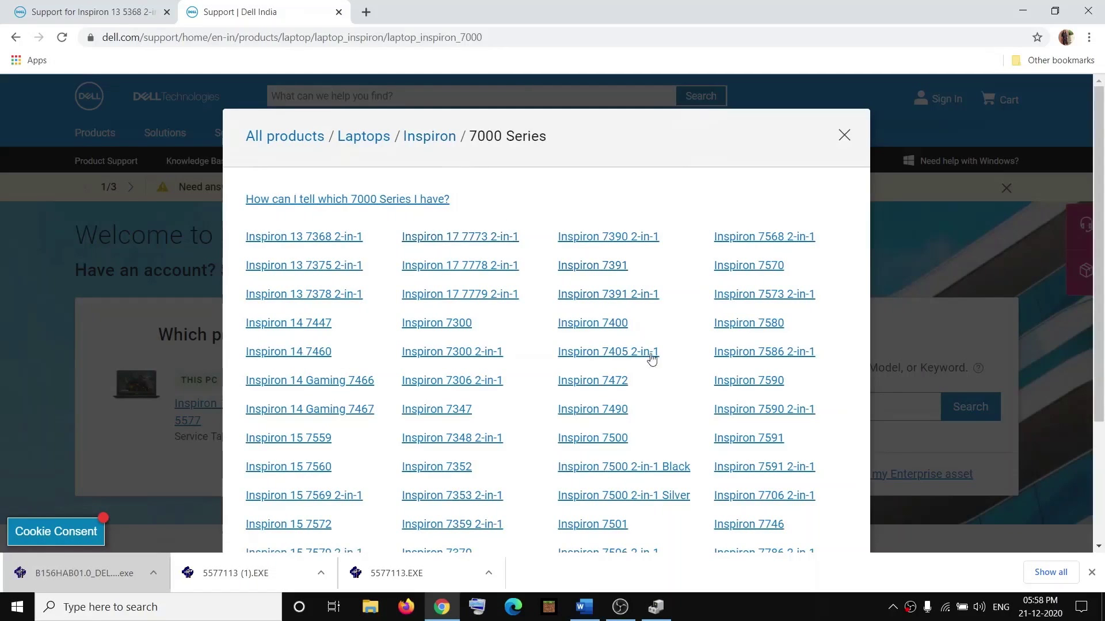
scroll(665, 396, "down", 3)
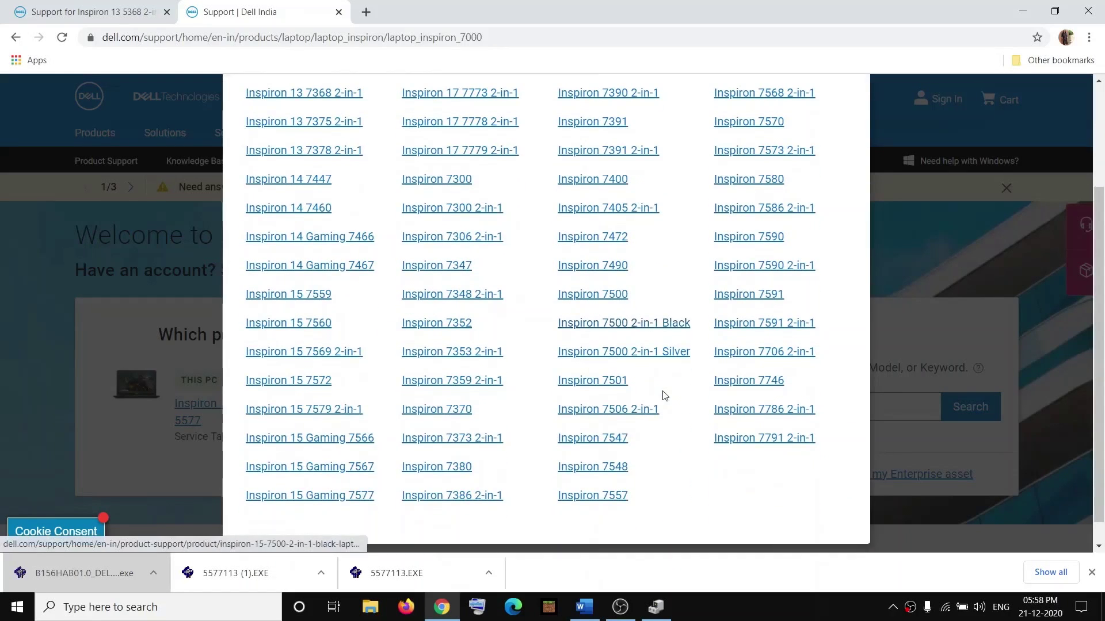
scroll(685, 368, "up", 2)
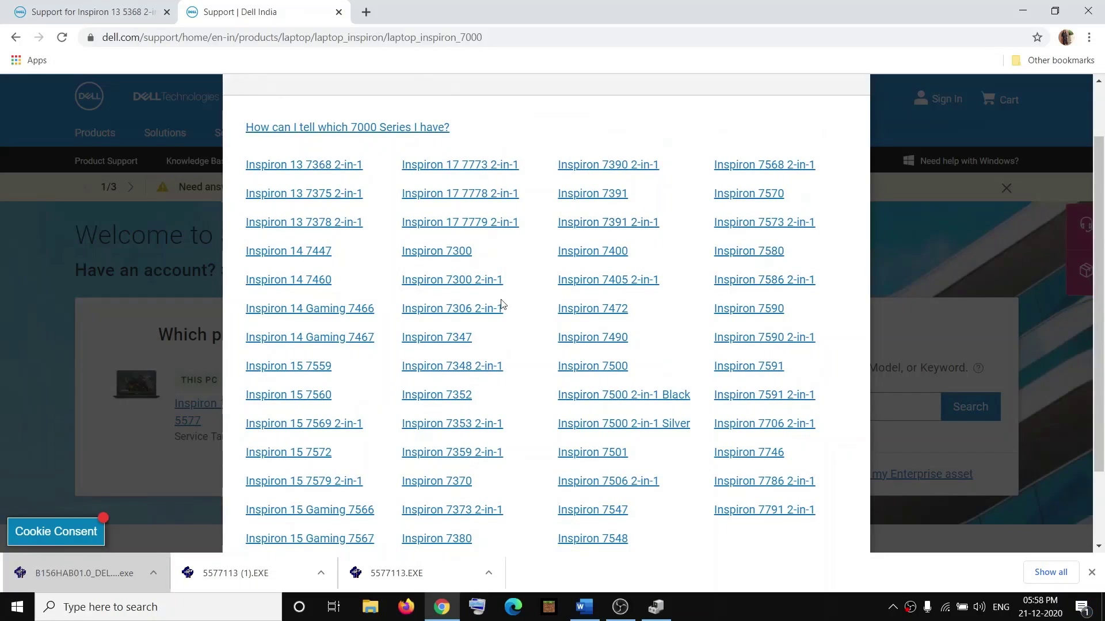
left_click(460, 367)
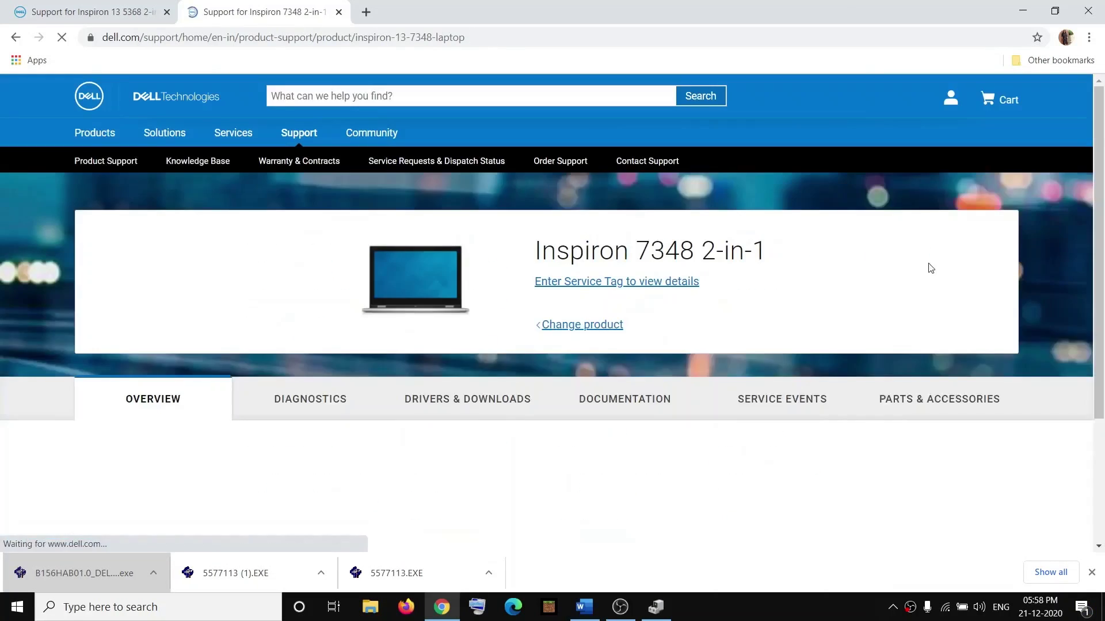
Step: Open the Drivers & Downloads section of the Inspiron 7348 2-in-1 and expand the list to all downloads
scroll(600, 305, "down", 1)
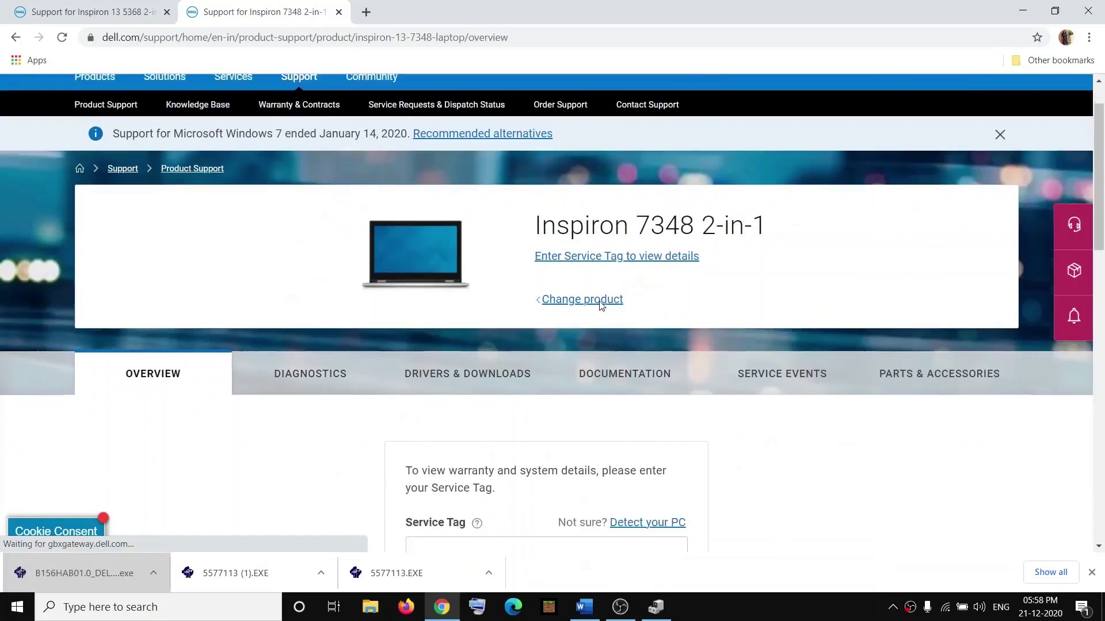
left_click(476, 293)
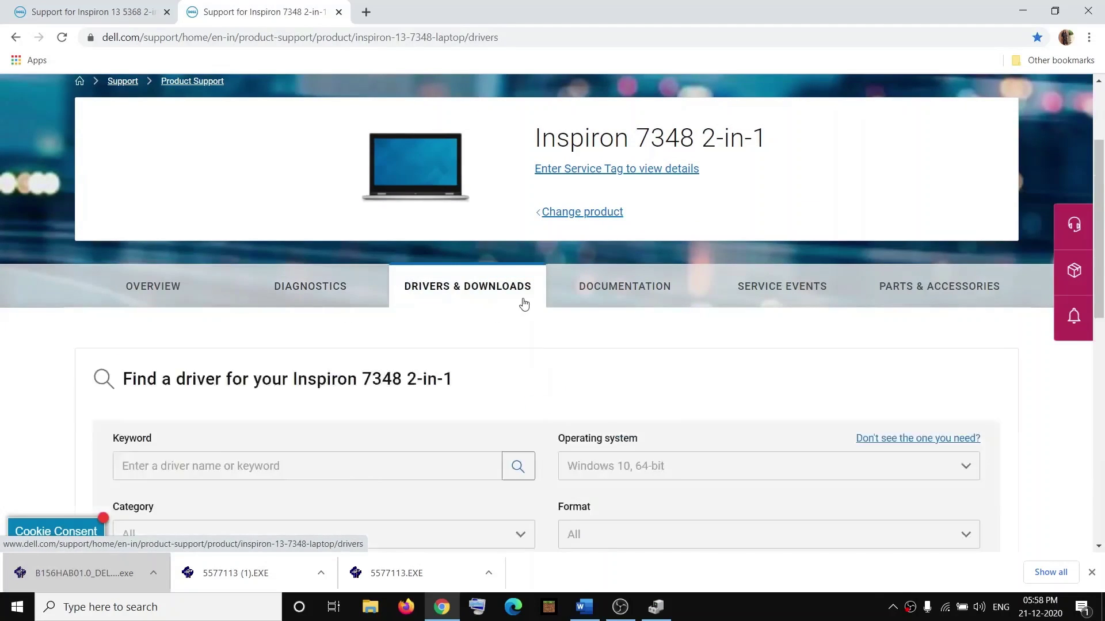
scroll(535, 289, "down", 5)
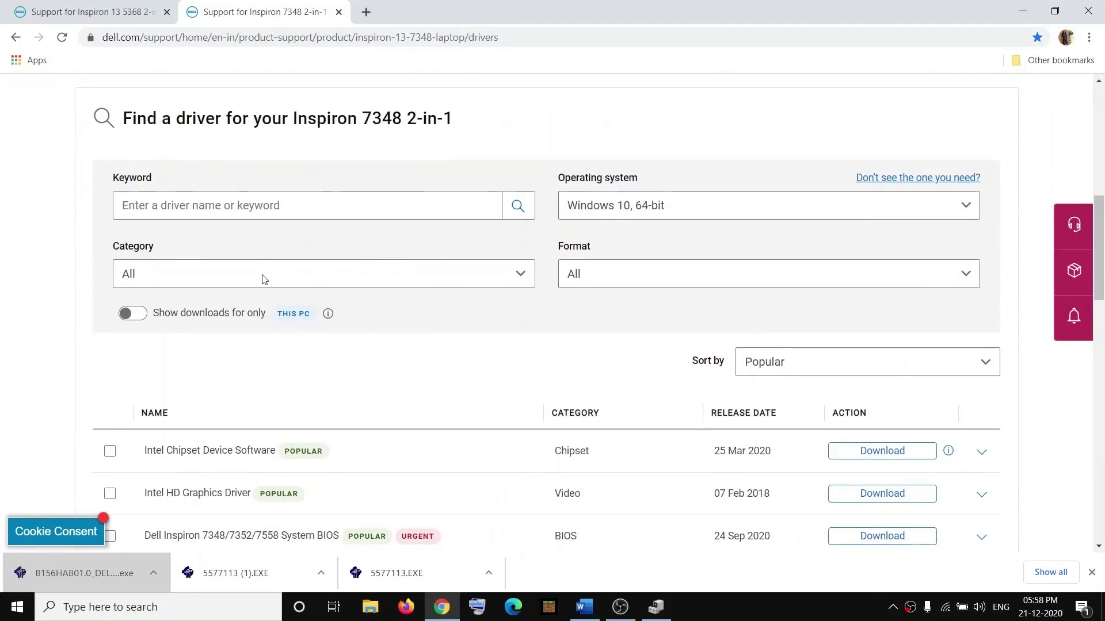
scroll(264, 279, "down", 8)
left_click(540, 459)
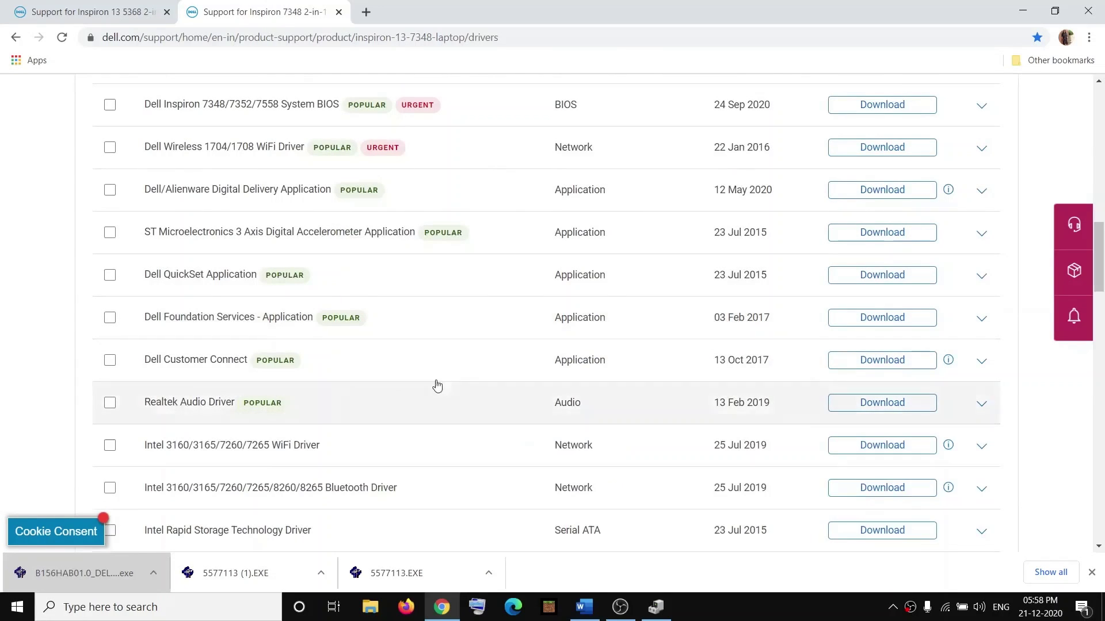
Step: Find the LCD touch re-calibration (Dell Internal Only) entry in the driver list and review its details
scroll(390, 396, "down", 5)
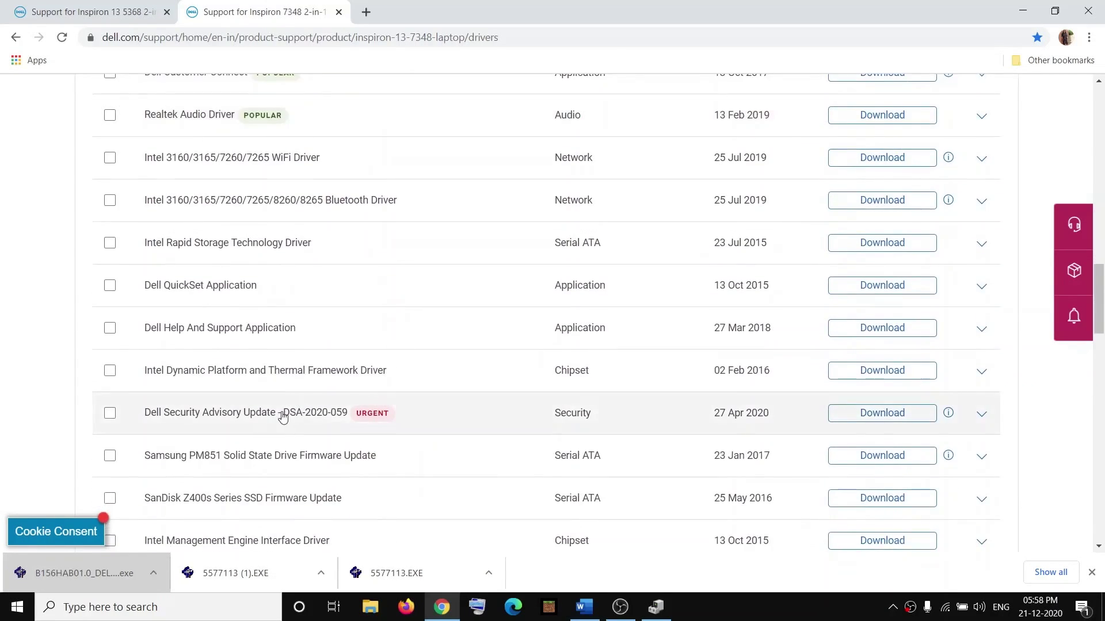
scroll(283, 417, "down", 6)
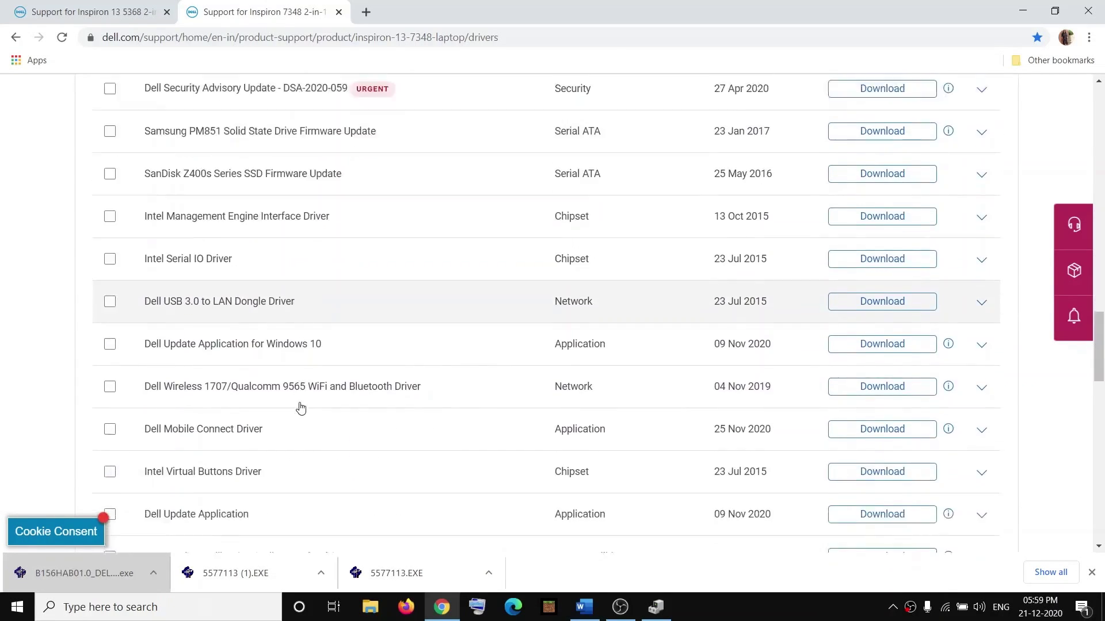
scroll(300, 408, "down", 3)
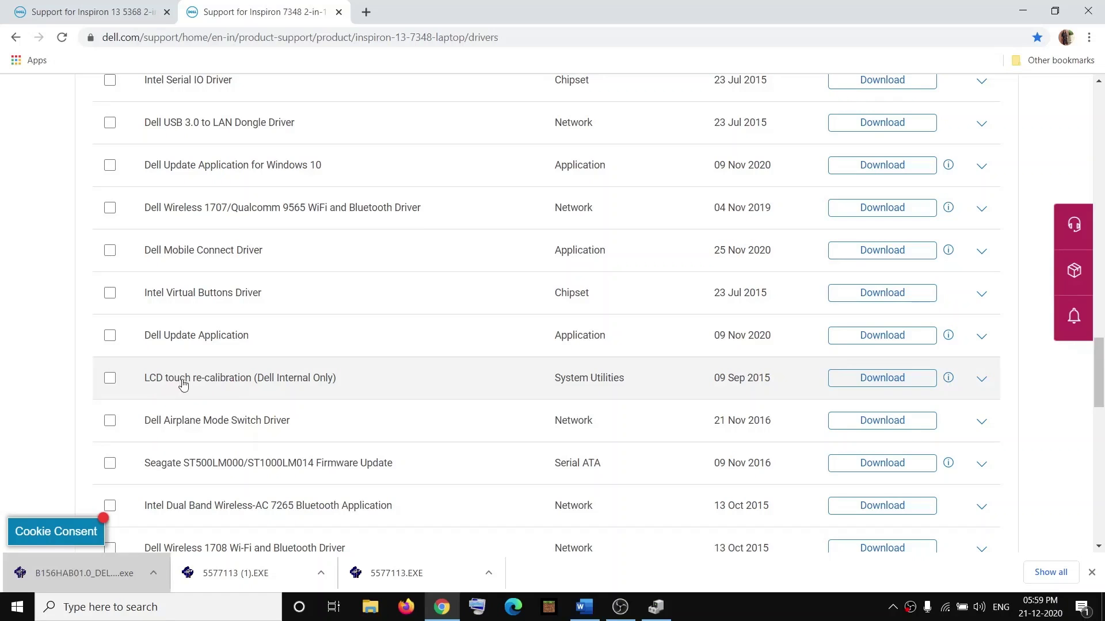
left_click(257, 385)
scroll(425, 365, "down", 2)
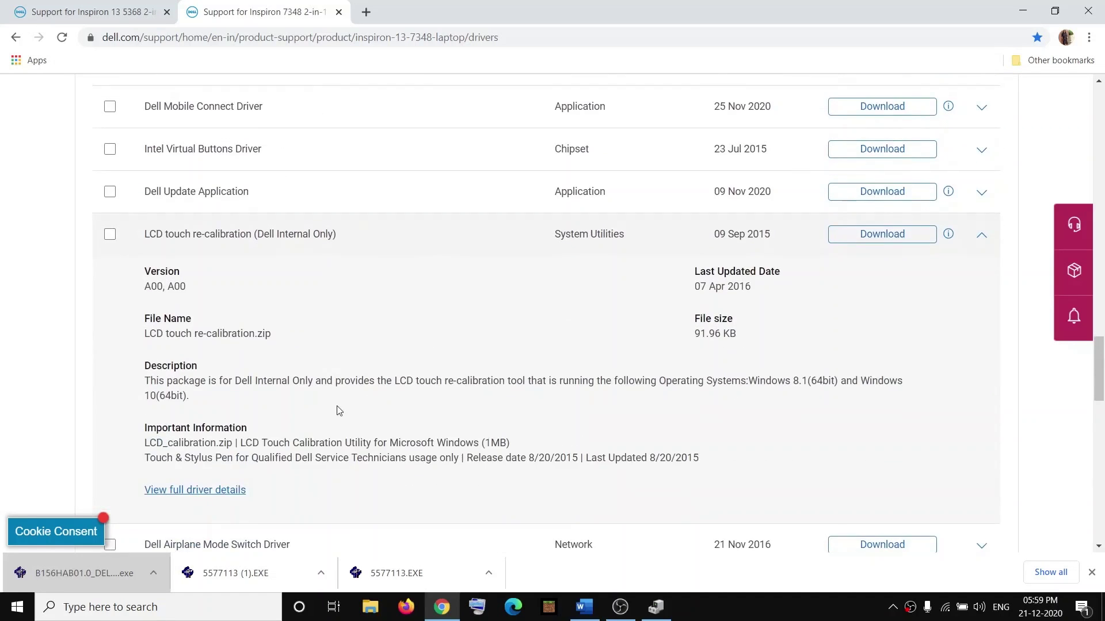
scroll(339, 406, "up", 1)
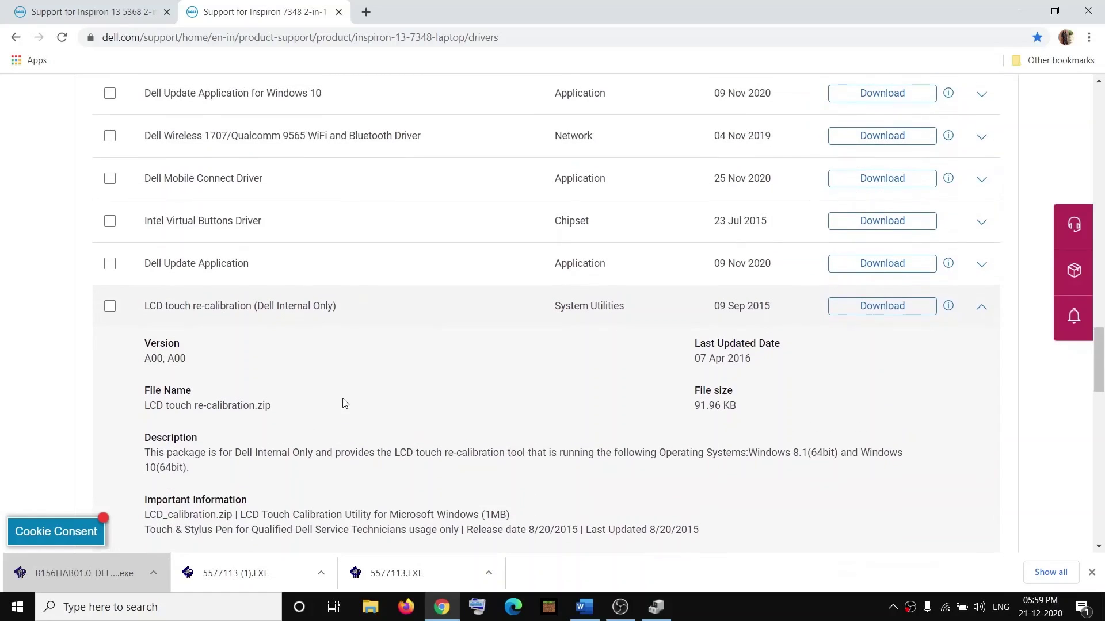
Step: Download the LCD touch re-calibration zip, show it in the Downloads folder and start extracting it to a folder named LCD touch re-calibration
left_click(885, 312)
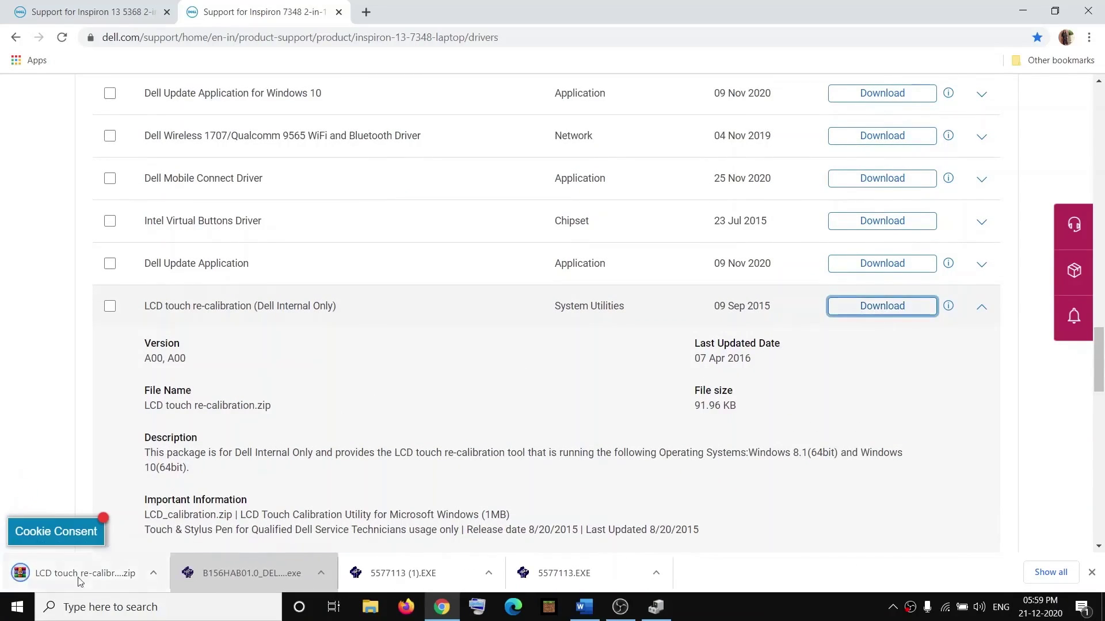
left_click(154, 574)
left_click(179, 524)
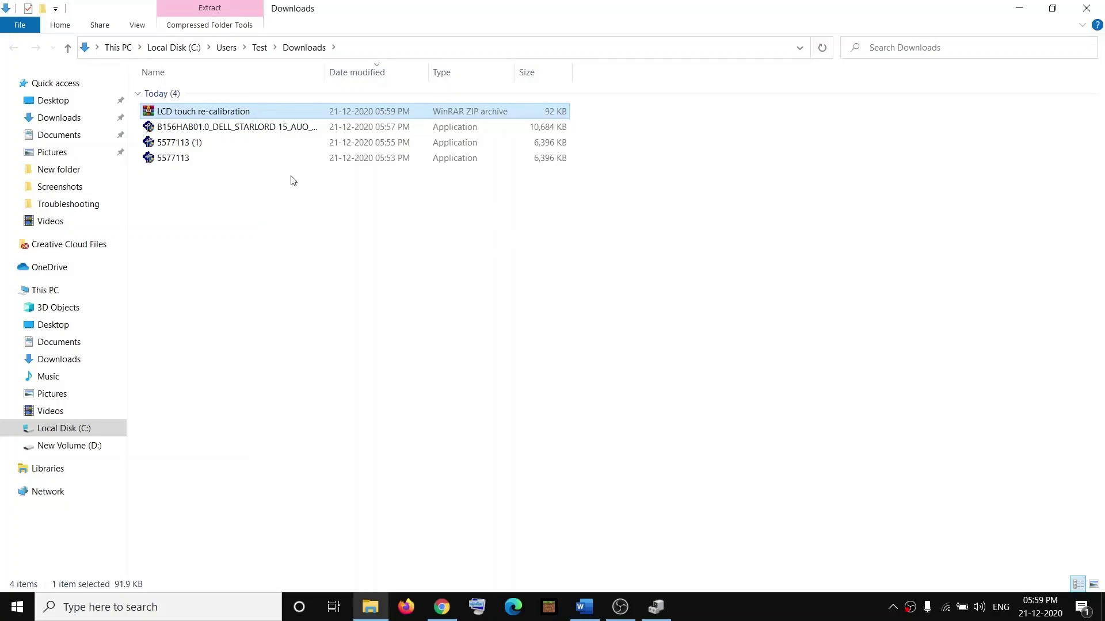
right_click(219, 111)
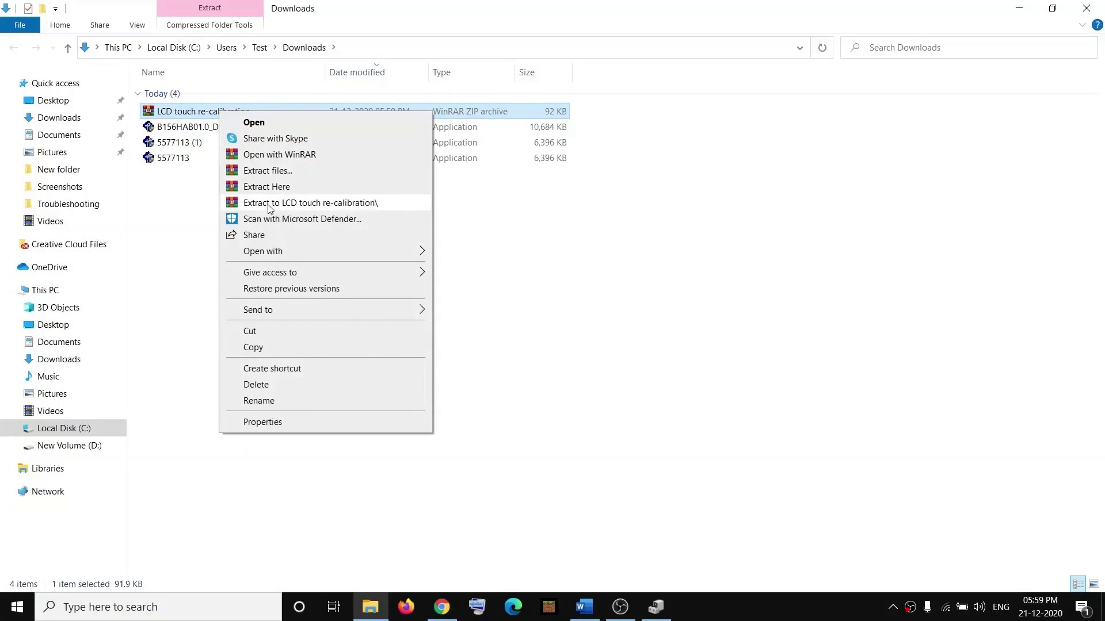
left_click(318, 205)
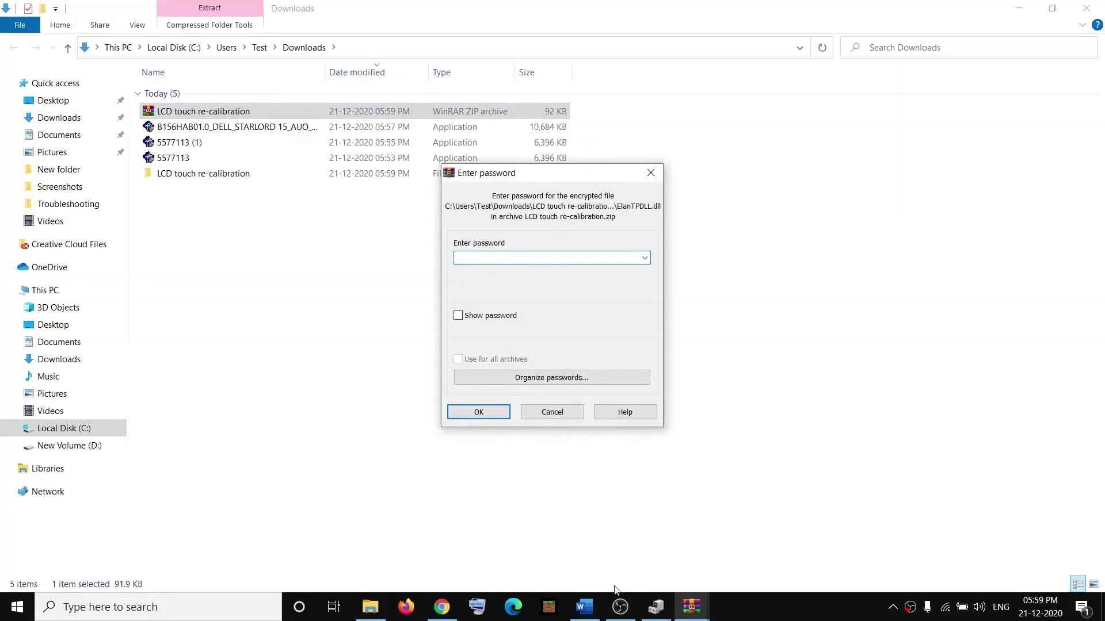
Step: Check the Word notes, then enter the archive password for the encrypted LCD touch re-calibration zip and complete the extraction
left_click(584, 607)
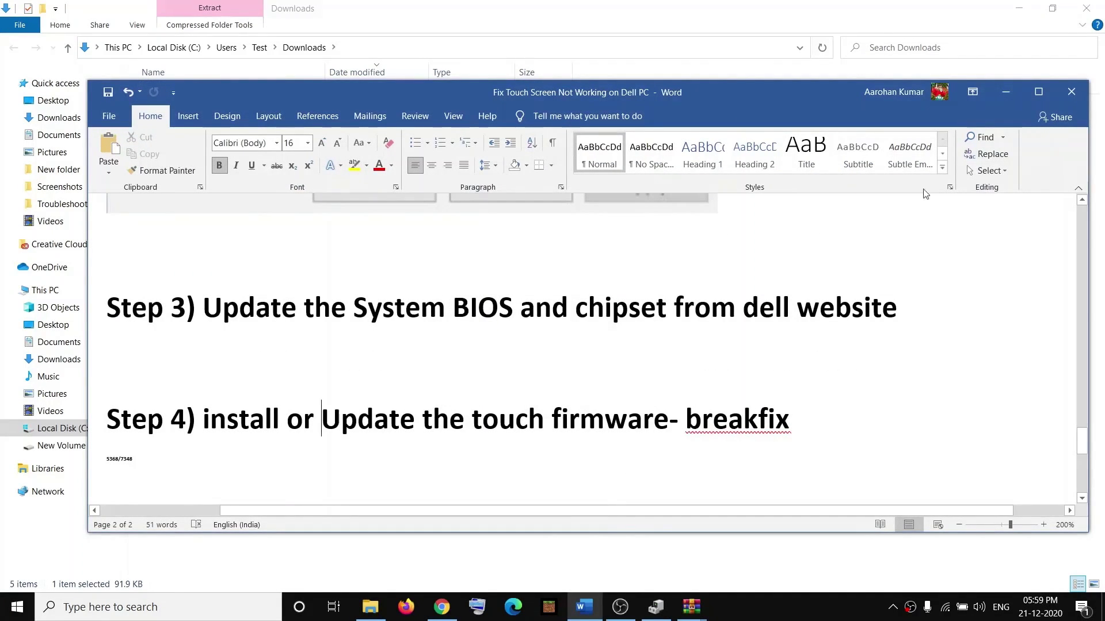
left_click(1007, 93)
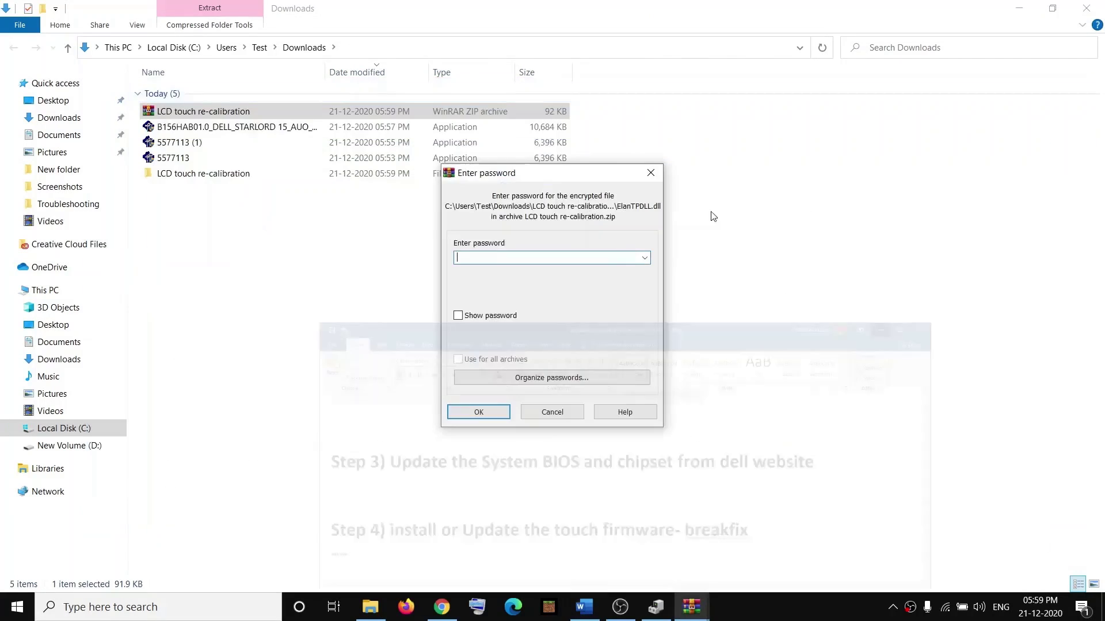
type("••")
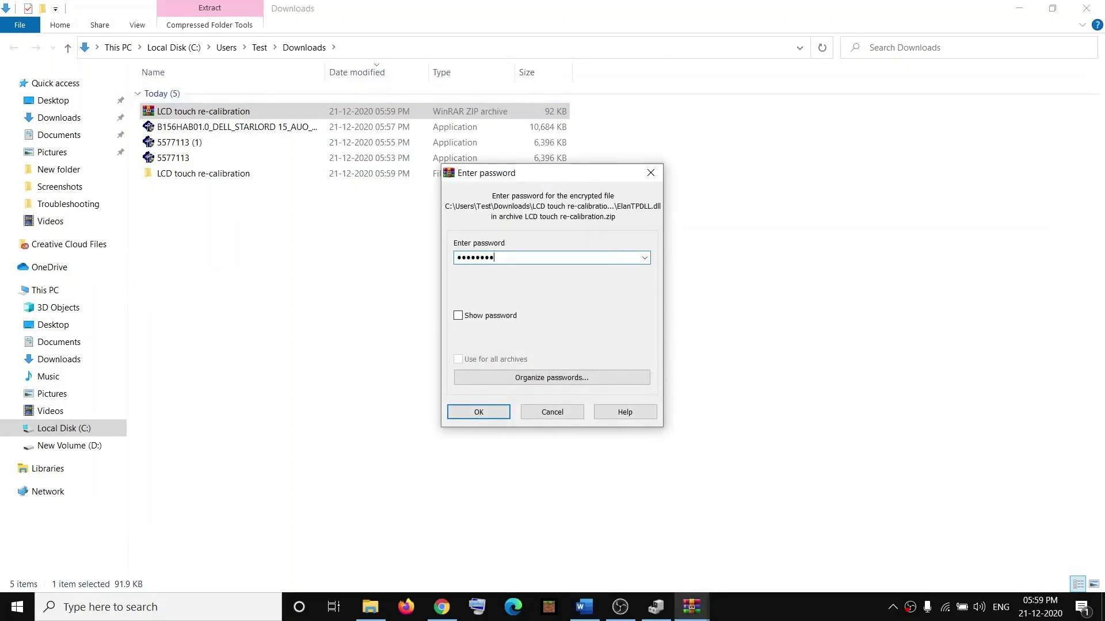
left_click(479, 412)
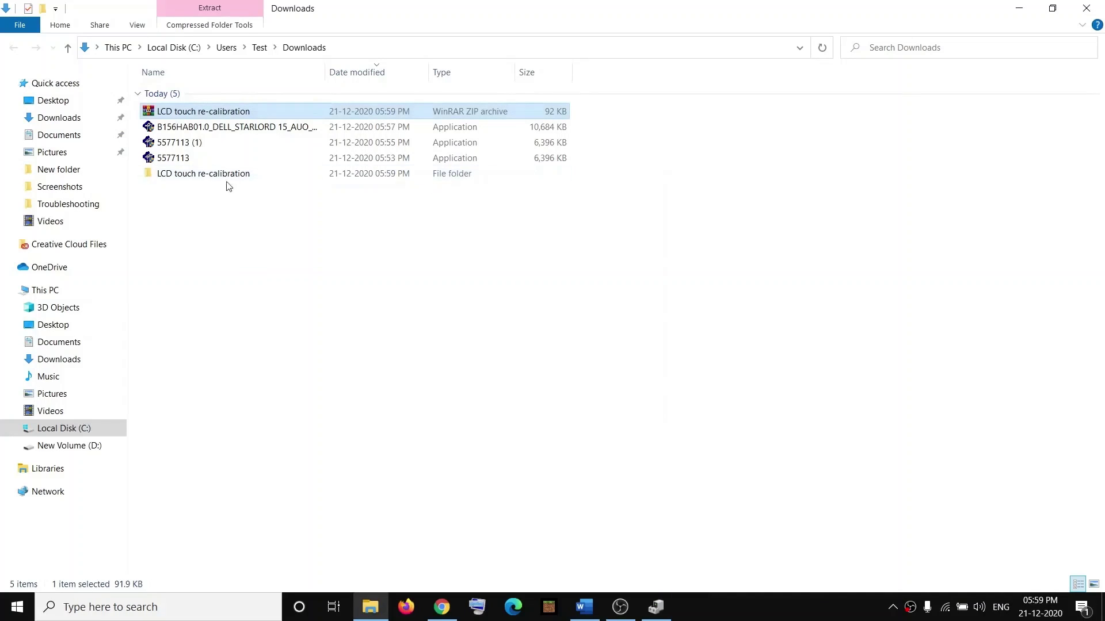
Step: Open the Win8_Win10 folder inside the extracted LCD touch re-calibration folder and run the ReK application
left_click(198, 182)
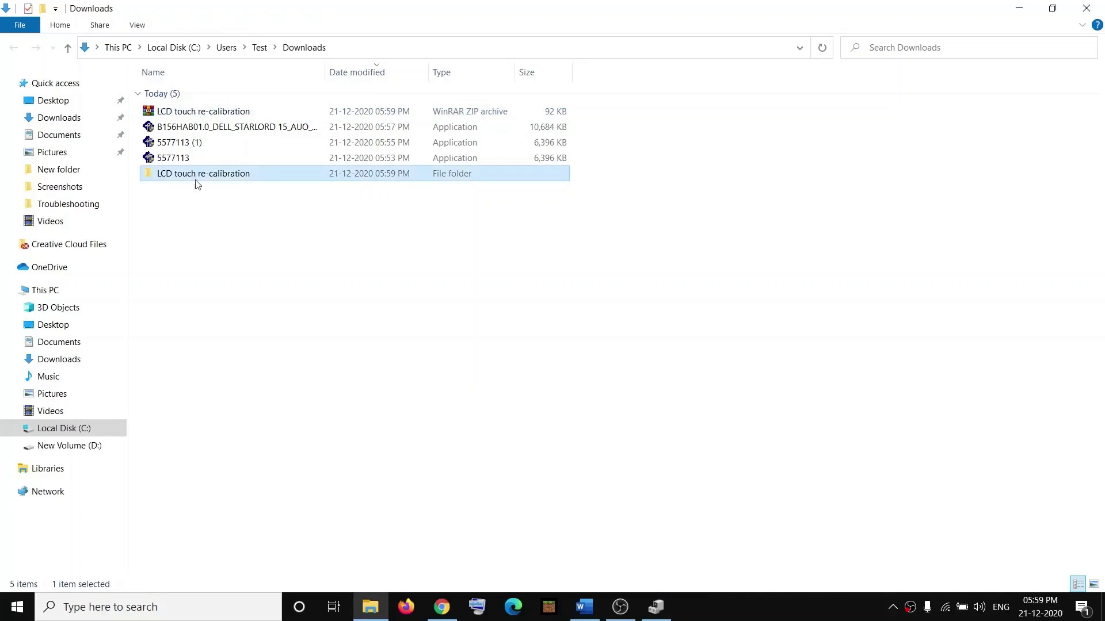
double_click(224, 174)
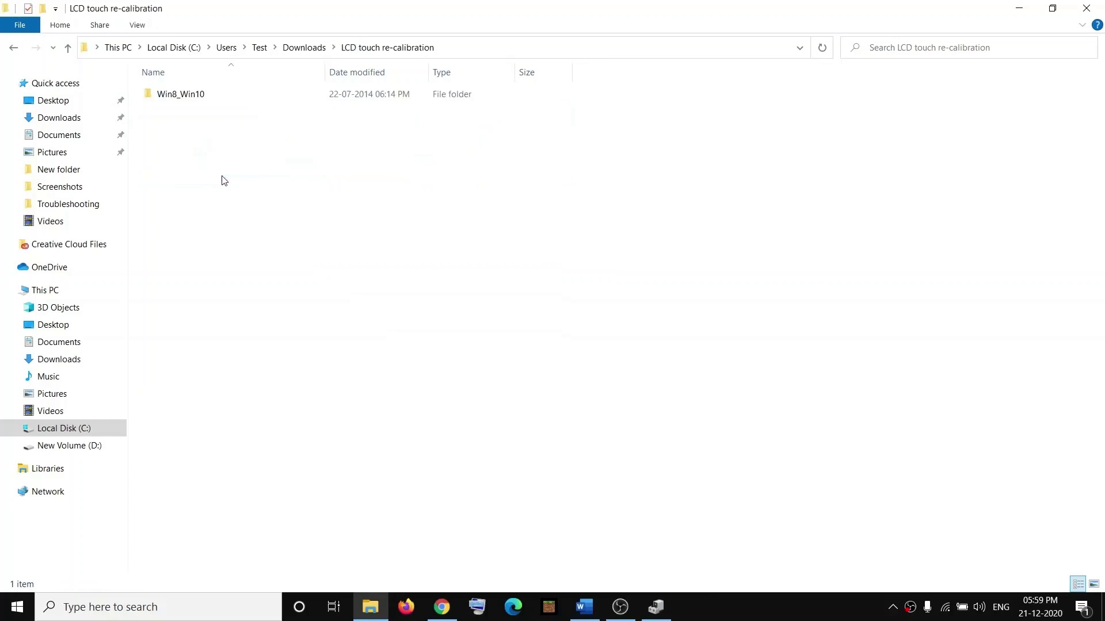
double_click(194, 99)
left_click(187, 117)
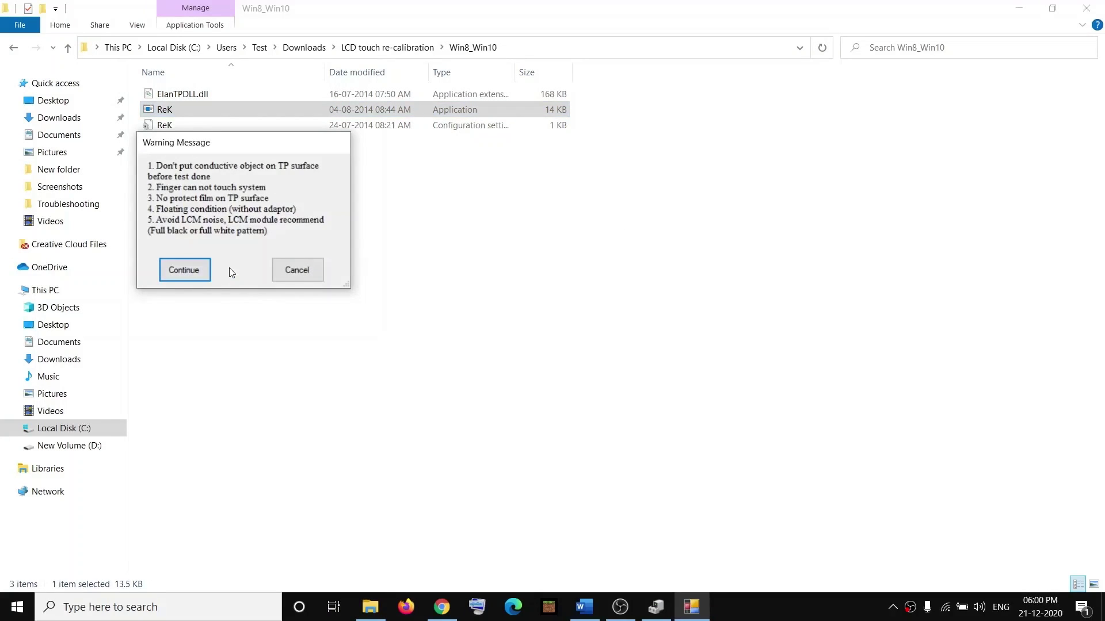
Step: Return to the Word notes and read on to Step 5 about the SupportAssist test for the touch screen
left_click(584, 605)
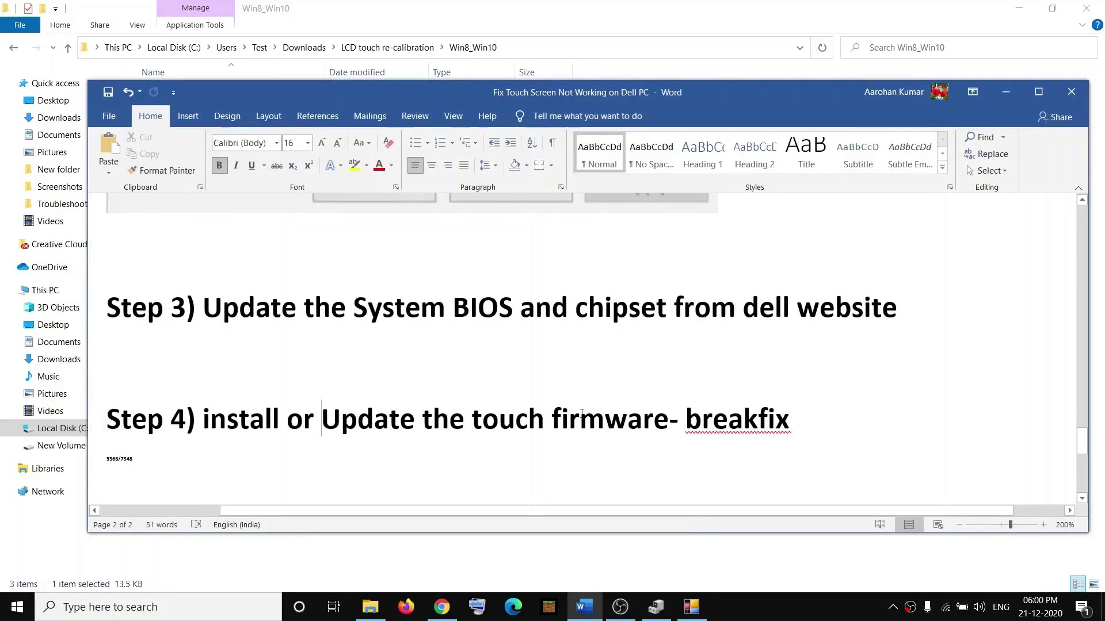
scroll(581, 412, "down", 2)
scroll(581, 411, "up", 2)
scroll(580, 410, "down", 2)
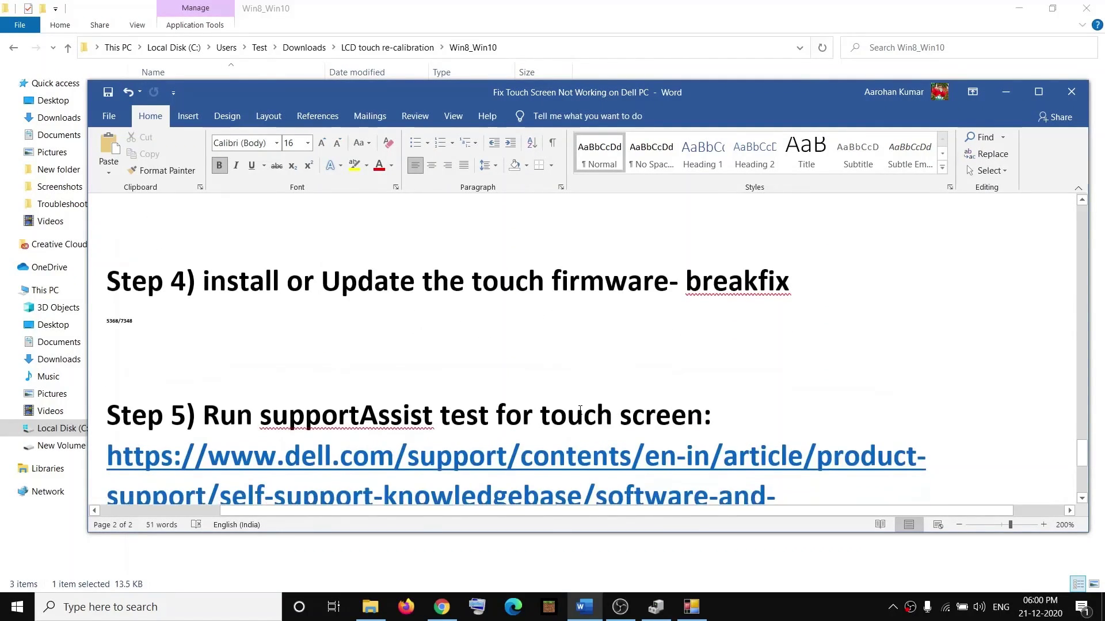
Step: Review Step 5 in the Word notes, highlighting the words supportAssist and touch screen in its heading
scroll(580, 410, "down", 1)
scroll(579, 410, "up", 1)
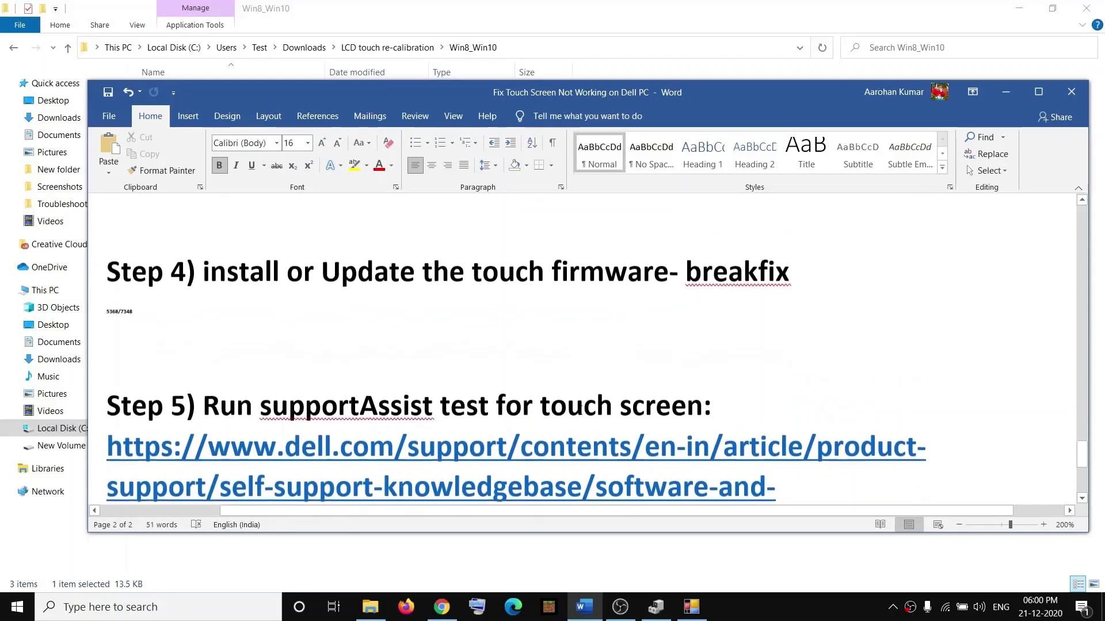
scroll(580, 410, "down", 1)
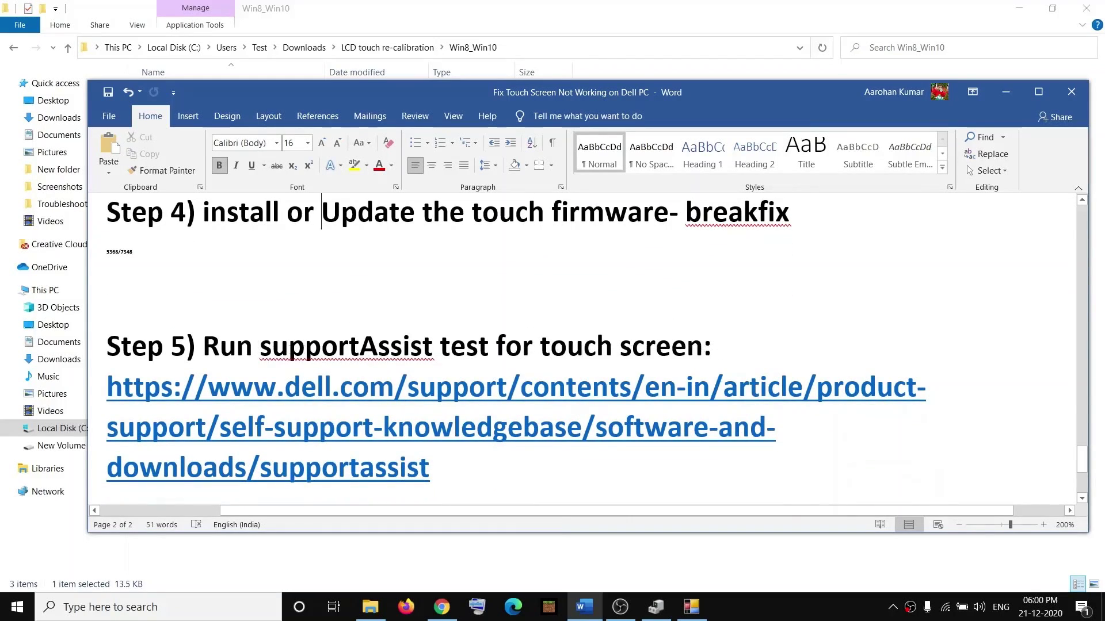
left_click_drag(260, 345, 434, 345)
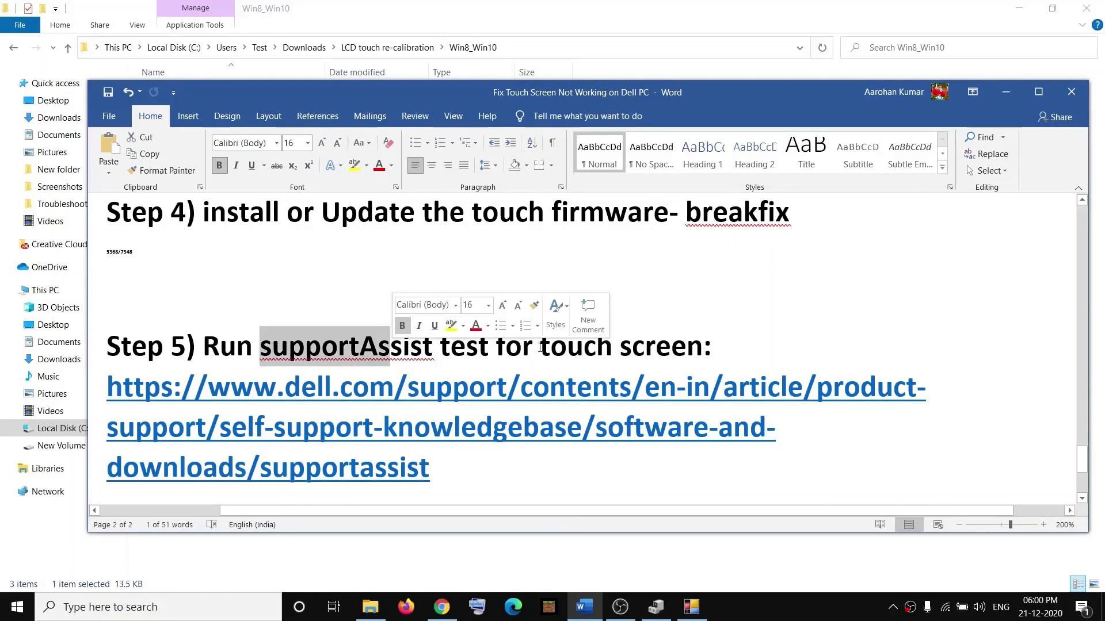
left_click_drag(540, 346, 687, 353)
Step: Search Windows for supportAssist and open the SupportAssist app
left_click(161, 609)
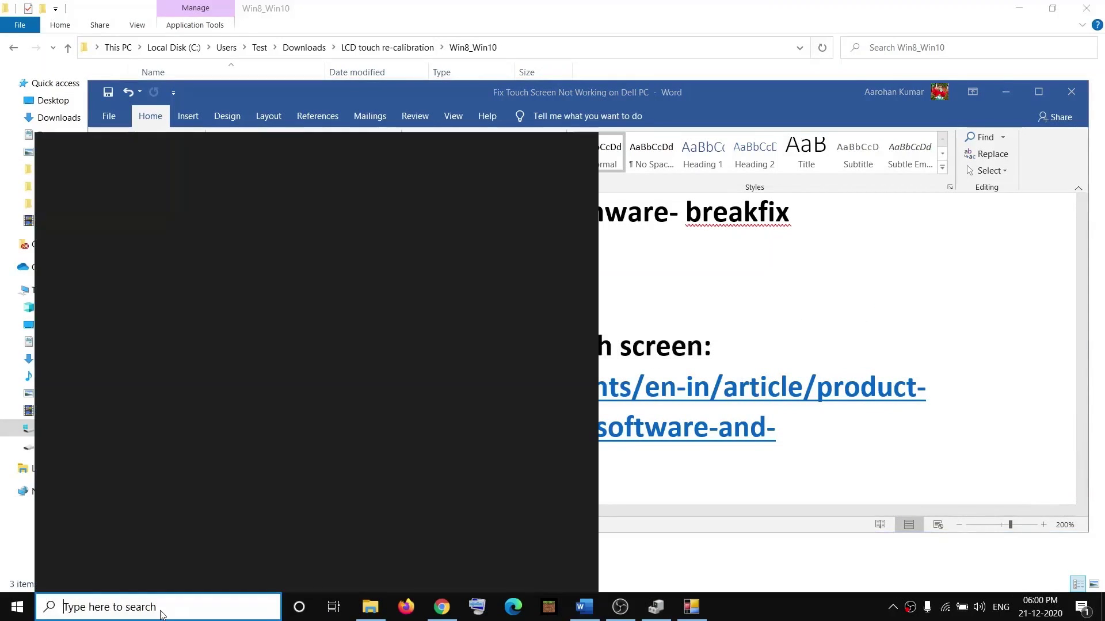
type("support")
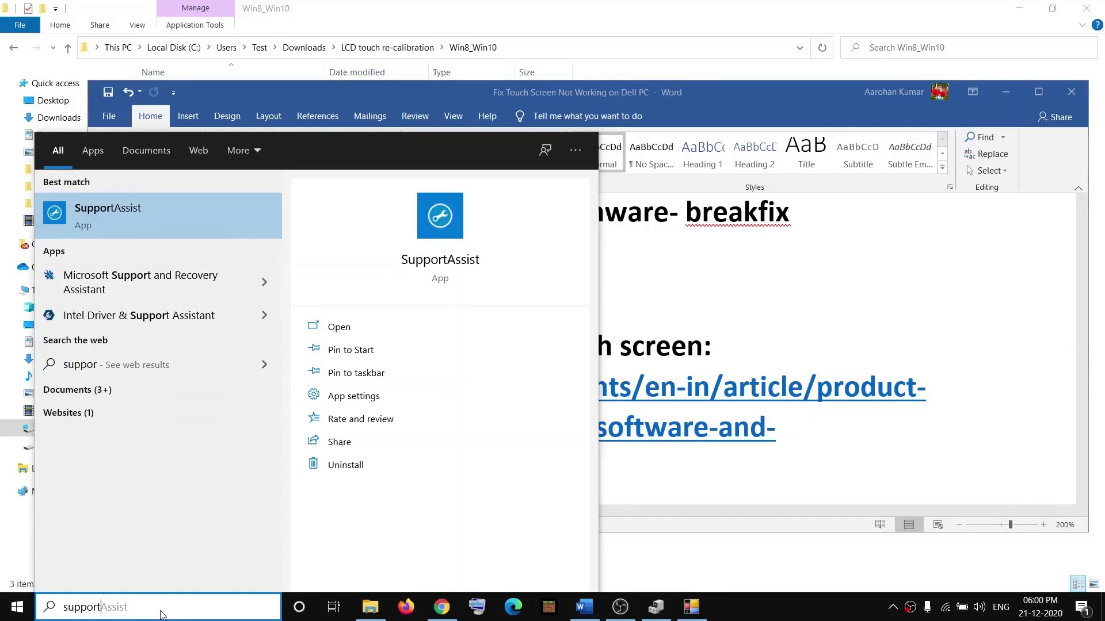
type("Assist")
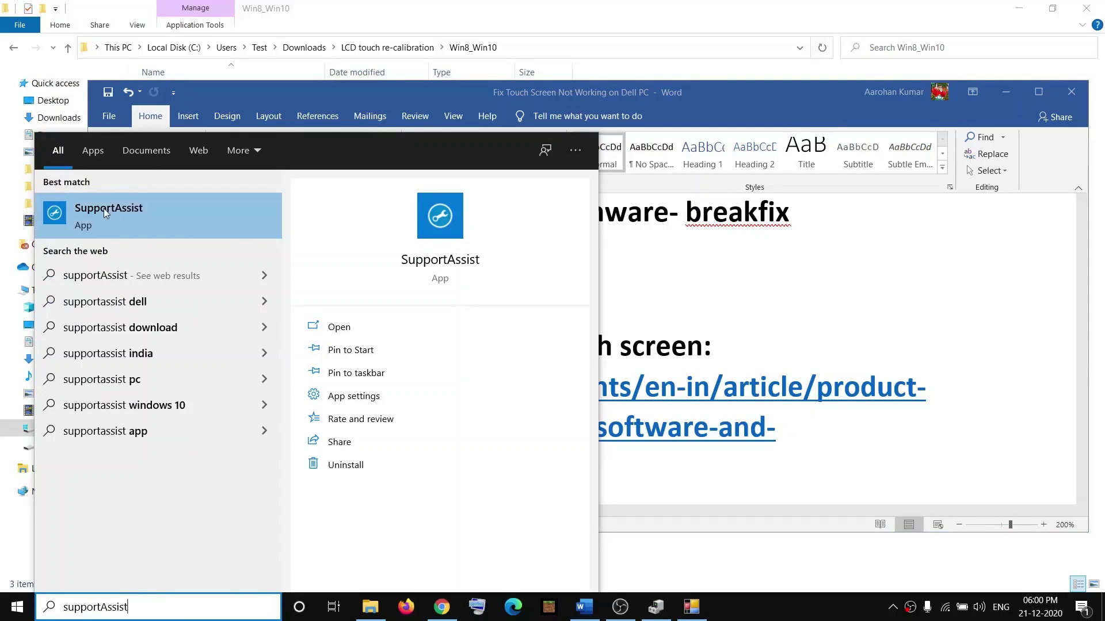
left_click(140, 215)
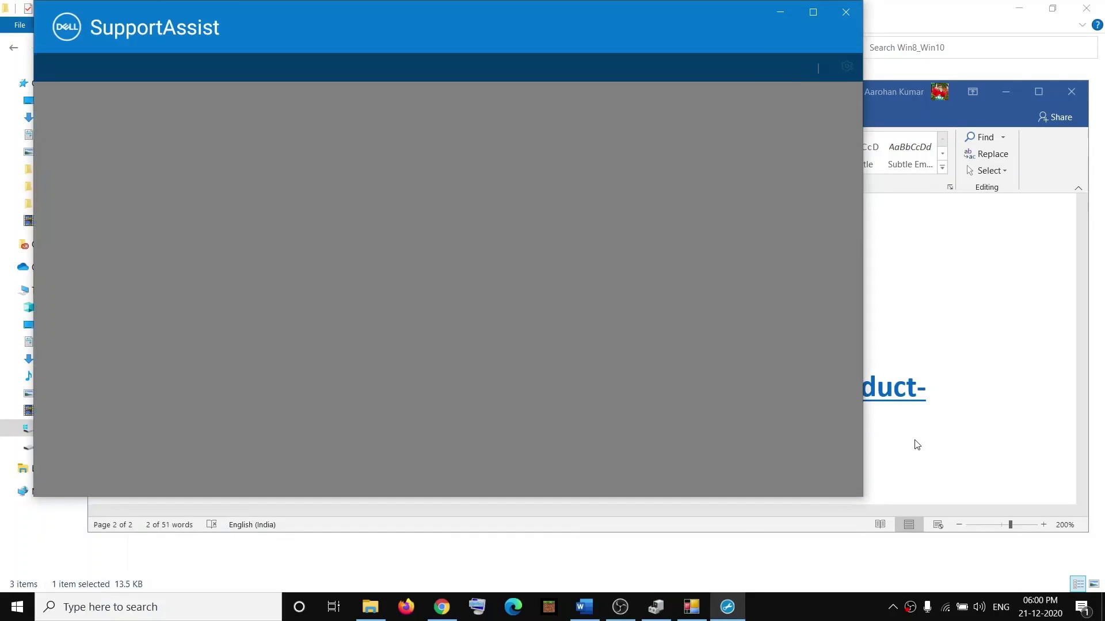
Step: Copy the Dell SupportAssist link from the Word notes, open it in a new Chrome tab and locate the Download SupportAssist link
left_click(976, 484)
triple_click(211, 388)
key("ctrl+c")
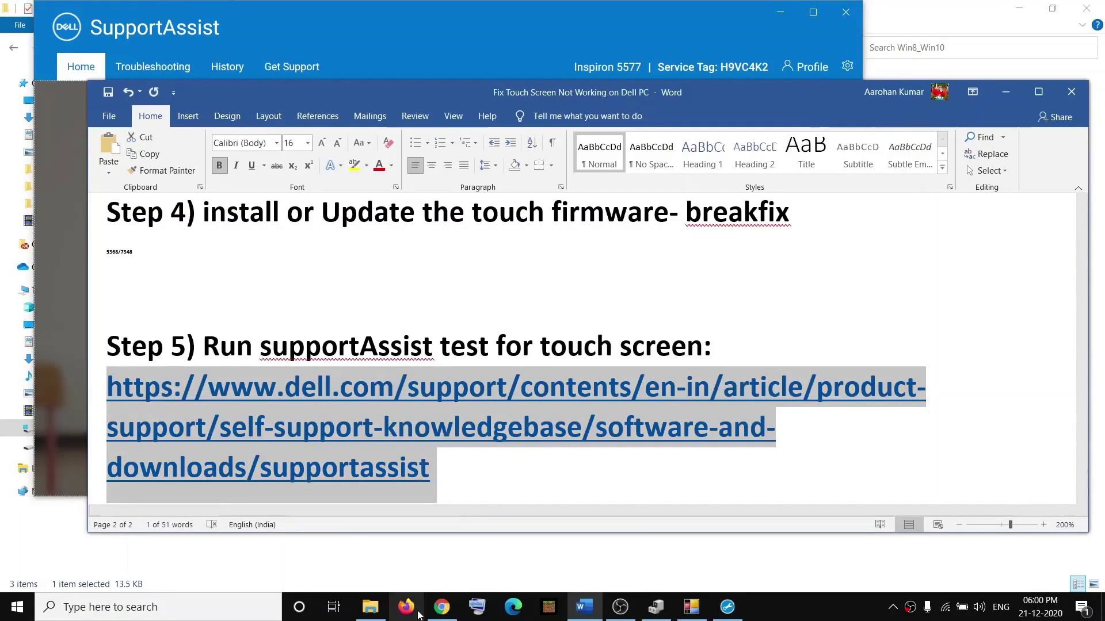
left_click(441, 606)
key("ctrl+t")
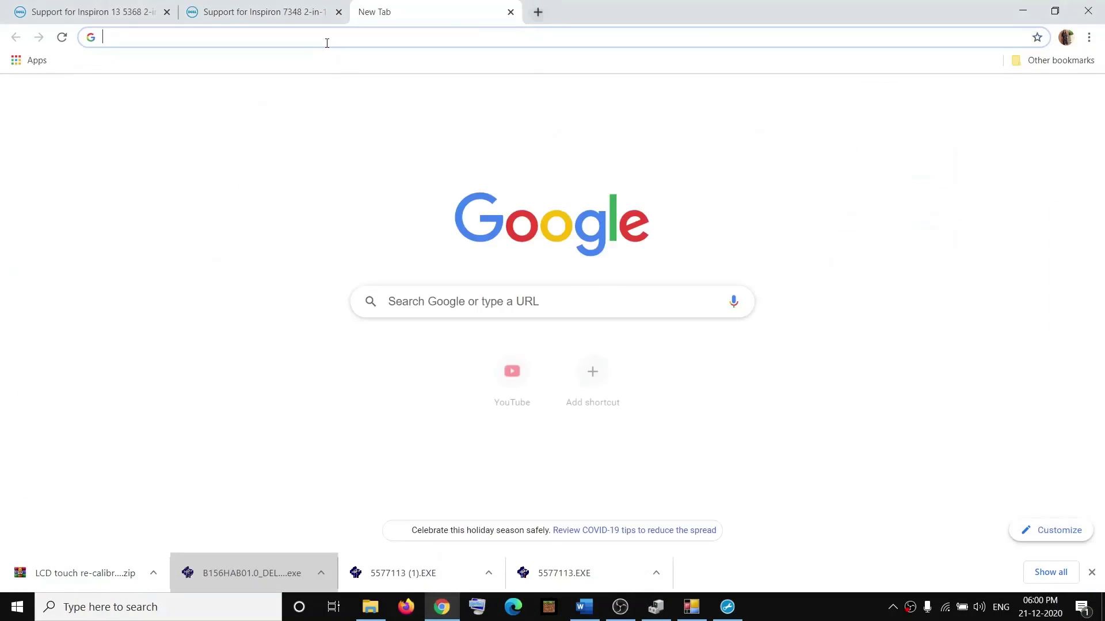
key("ctrl+v")
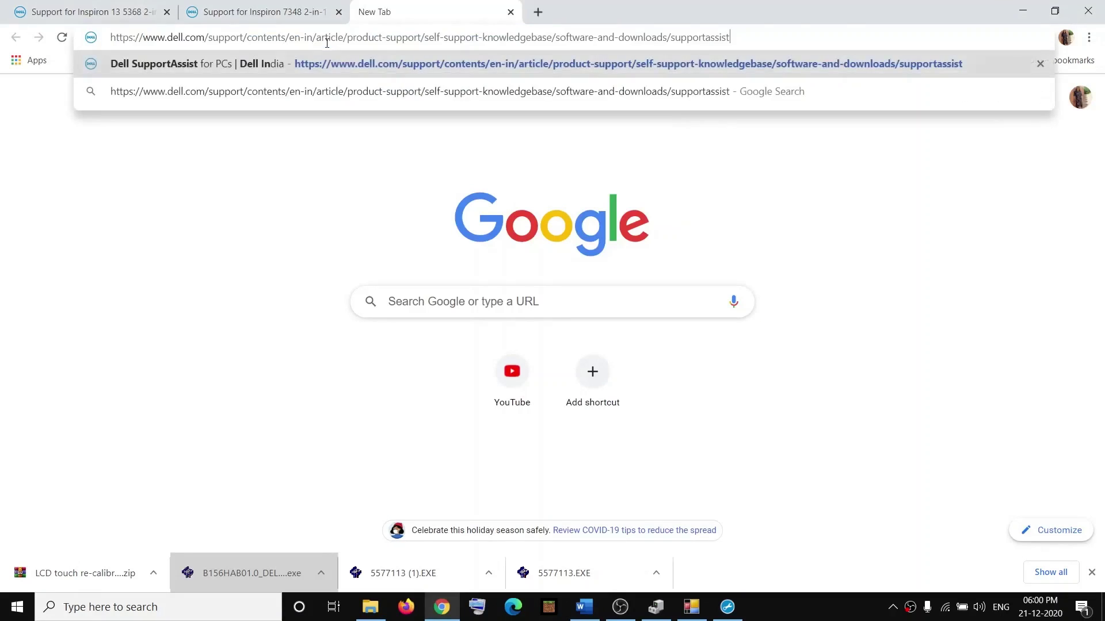
key("Return")
scroll(466, 205, "down", 5)
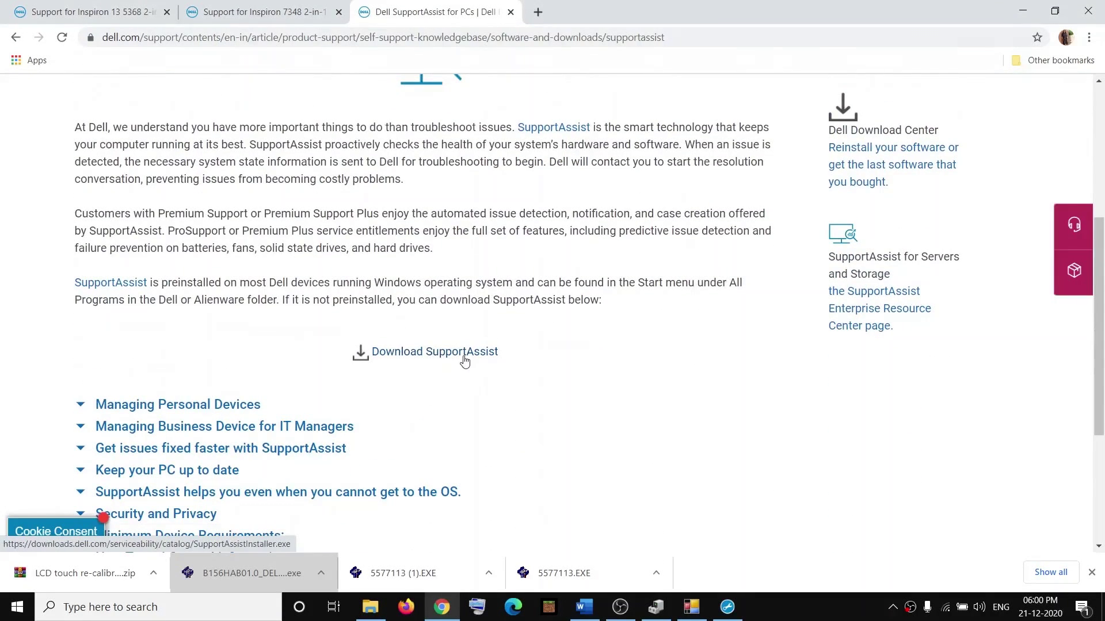
scroll(465, 361, "up", 3)
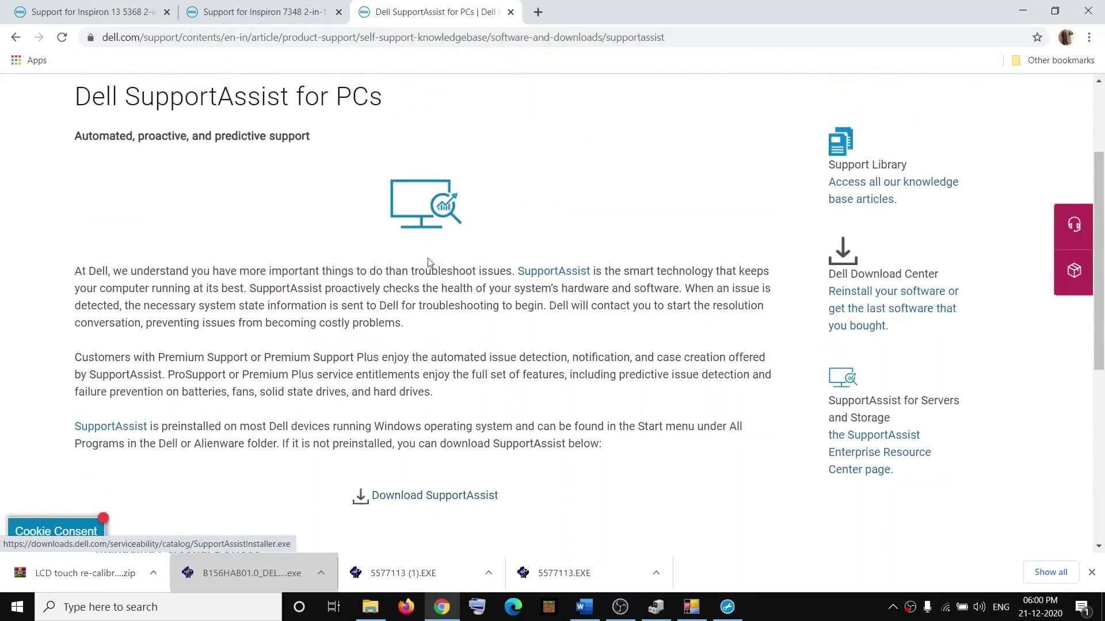
Step: Switch to SupportAssist and, under its PC troubleshooting options, expand the check for a specific piece of hardware
left_click(739, 605)
left_click(449, 472)
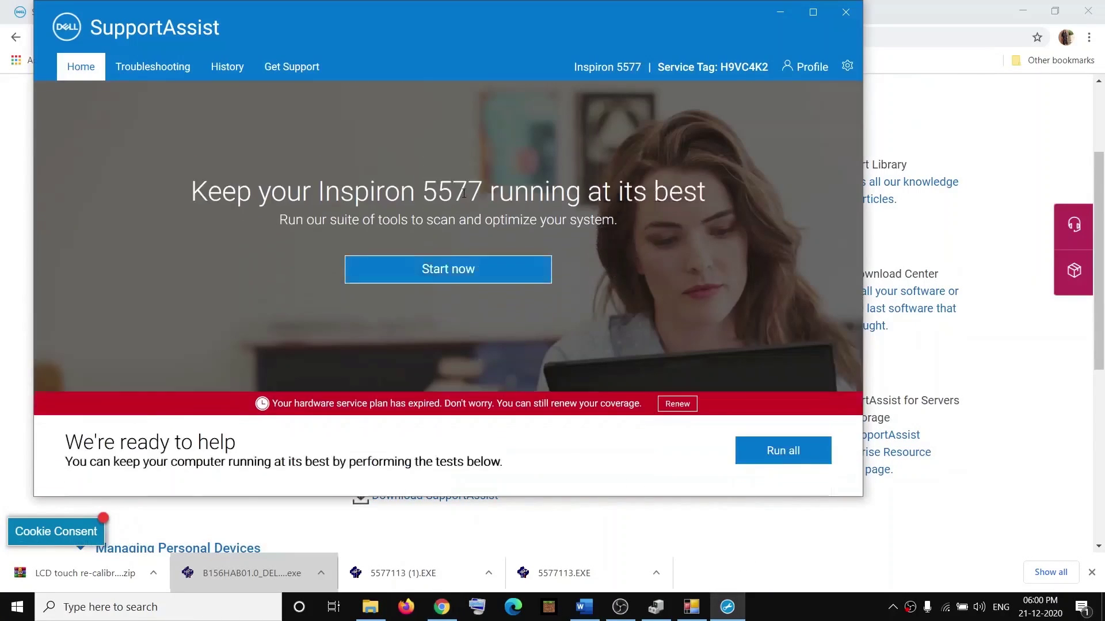
left_click(162, 67)
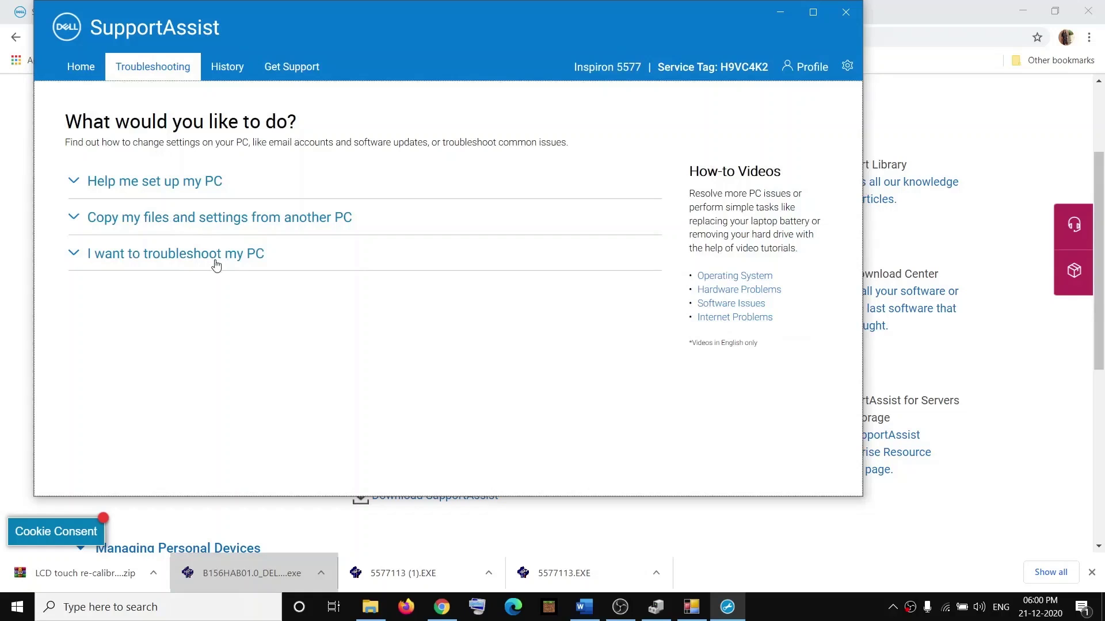
left_click(188, 266)
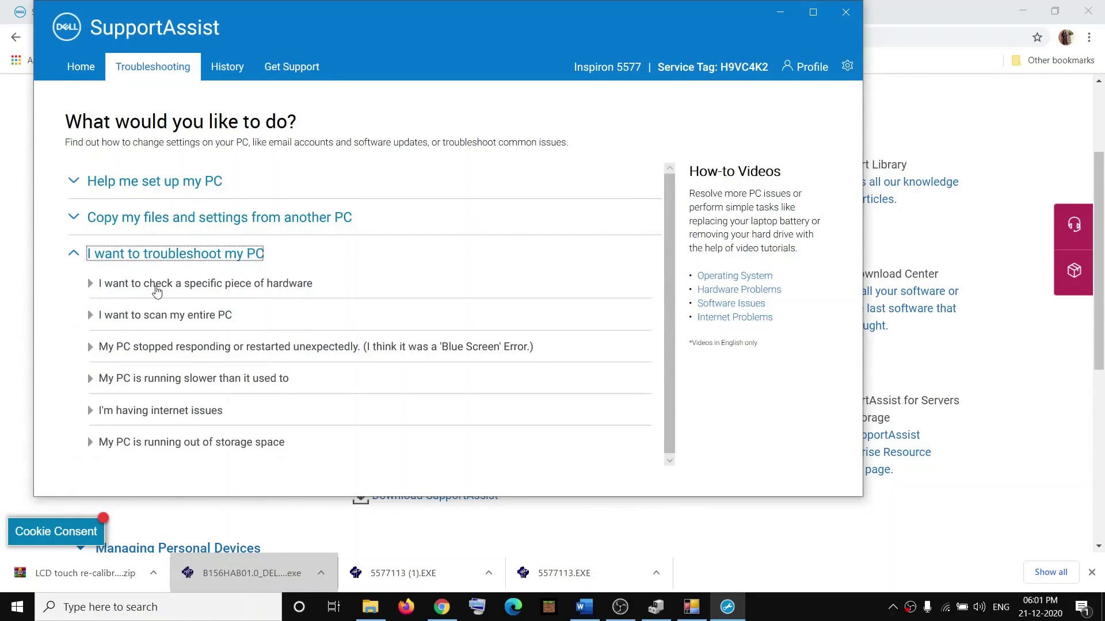
left_click(230, 285)
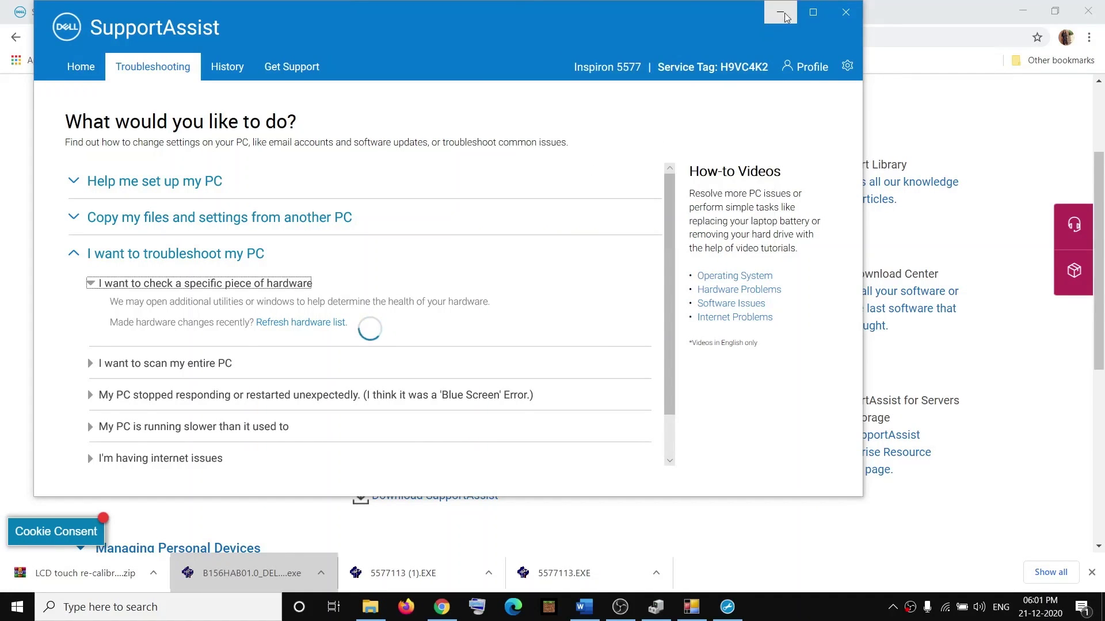
Step: Return to the Word notes and go back up to the title and Step 1 at the start of the document
left_click(662, 613)
left_click(584, 607)
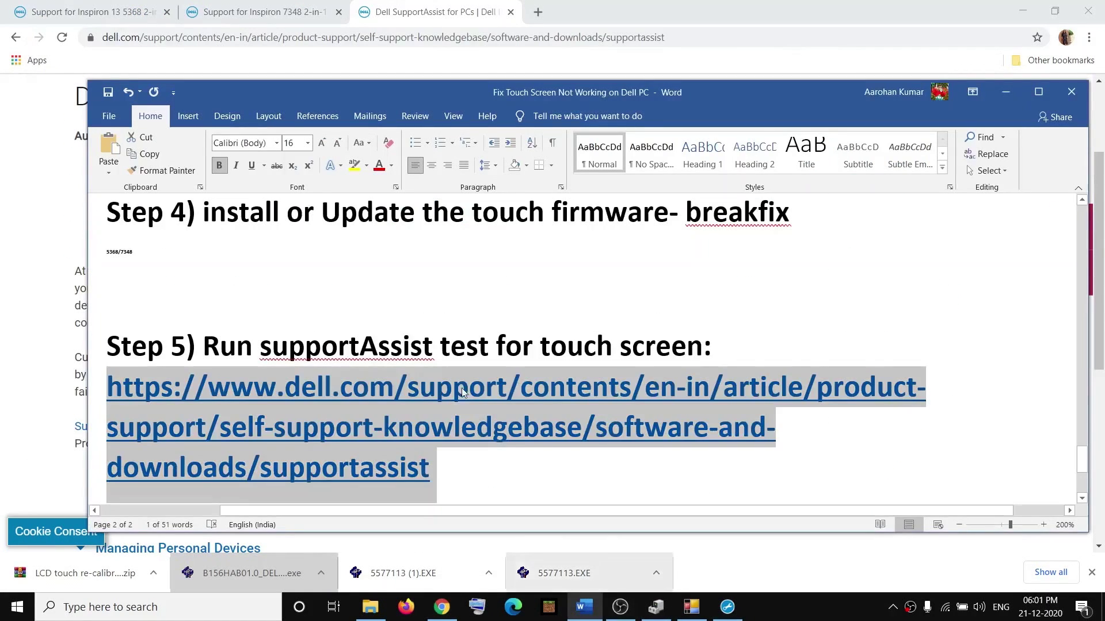
scroll(488, 408, "up", 5)
scroll(488, 408, "up", 15)
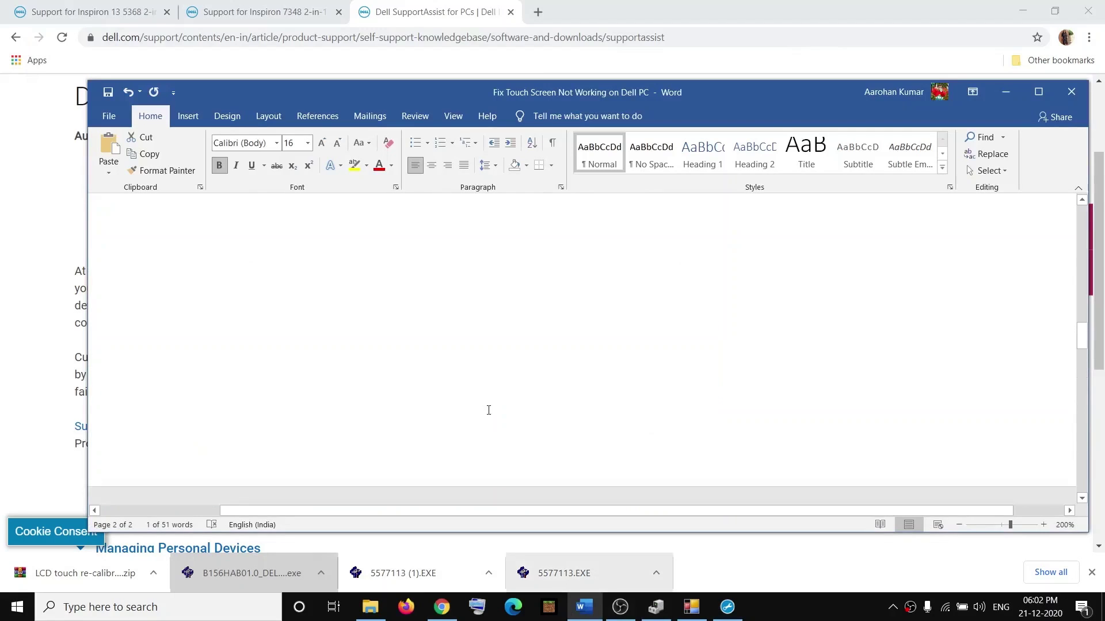
scroll(488, 409, "up", 10)
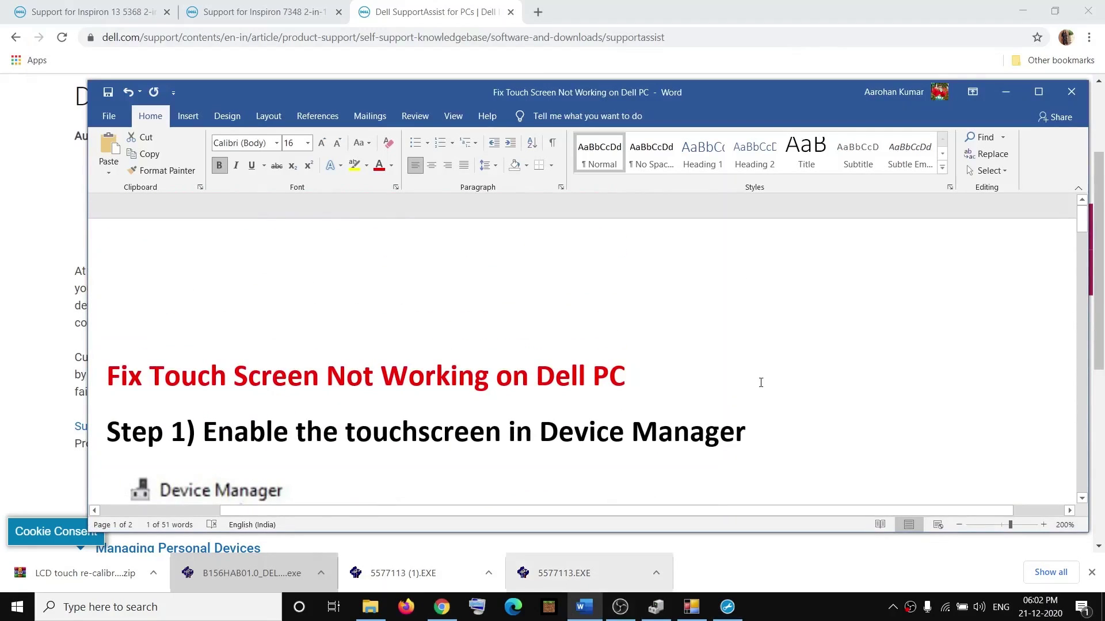
left_click(822, 611)
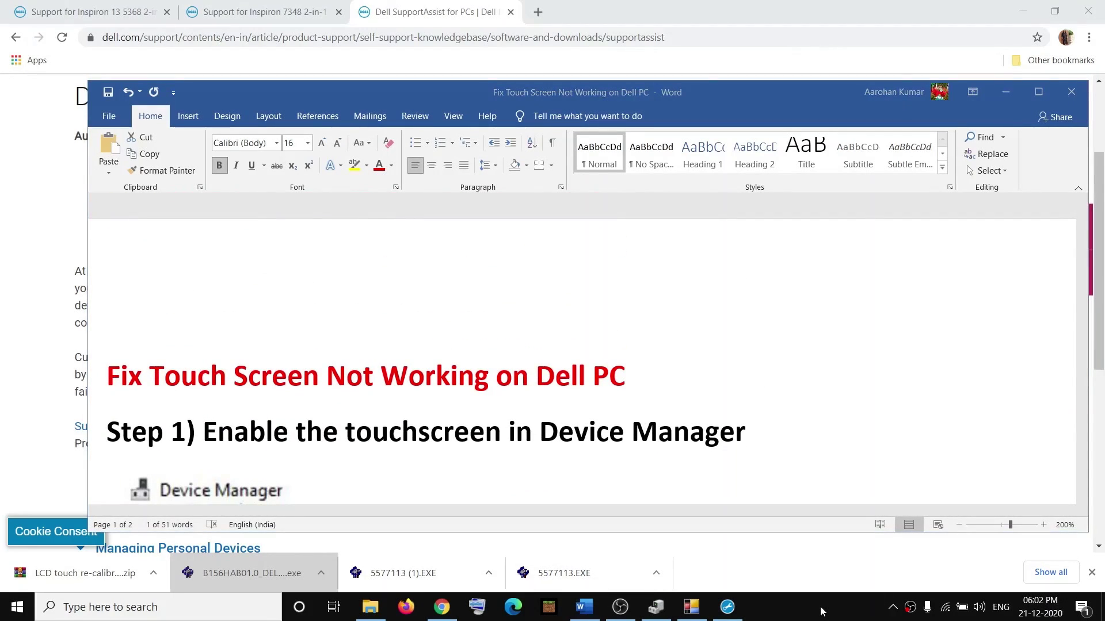